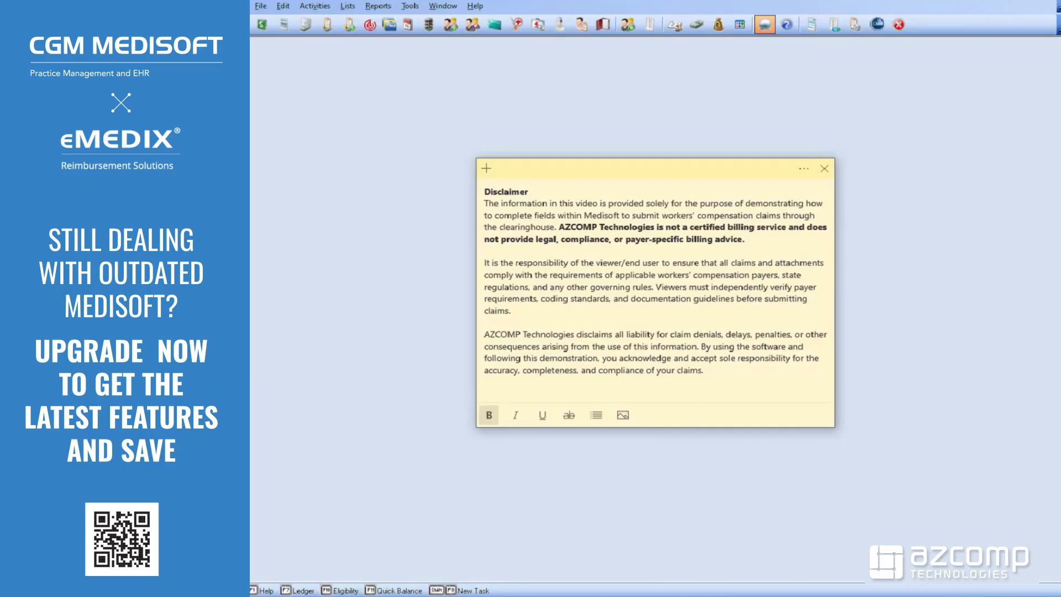
Step: Close the disclaimer note, switch to the eMEDIX payer list in the browser and check American Airlines' professional work comp payer code
left_click(825, 169)
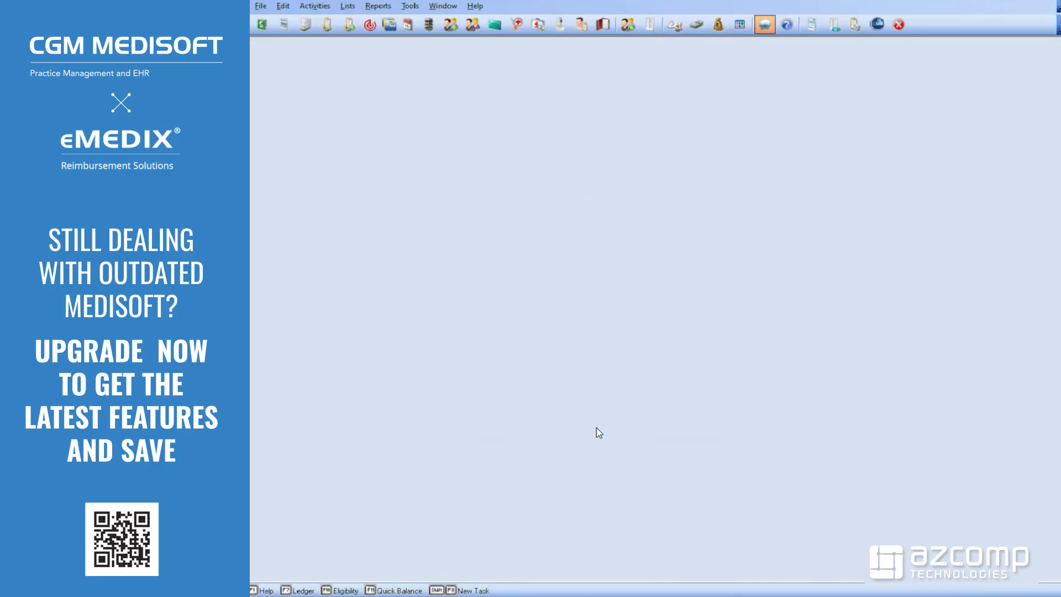
left_click(575, 596)
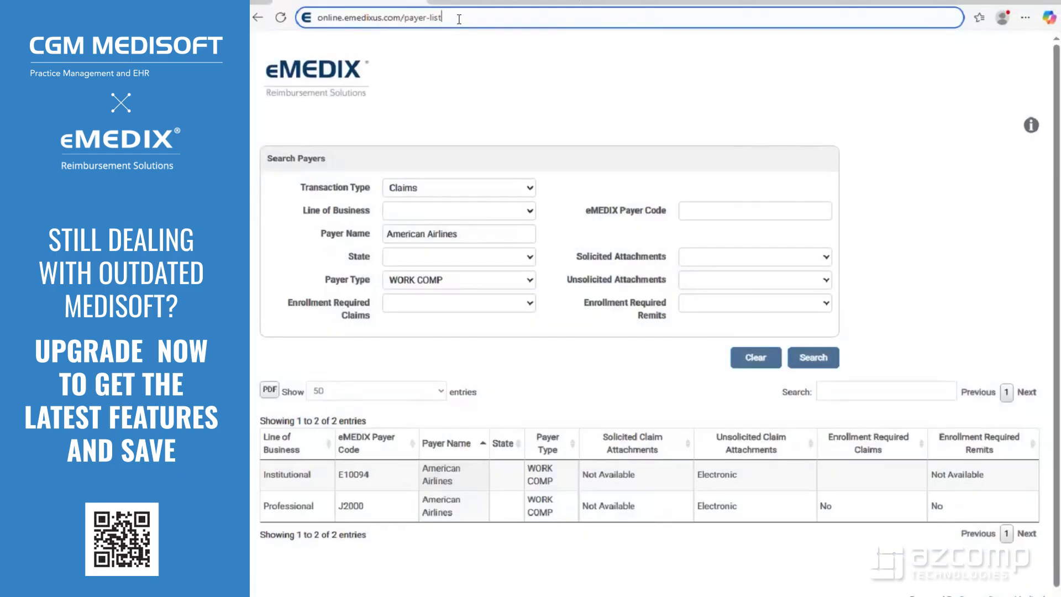
left_click_drag(459, 19, 310, 17)
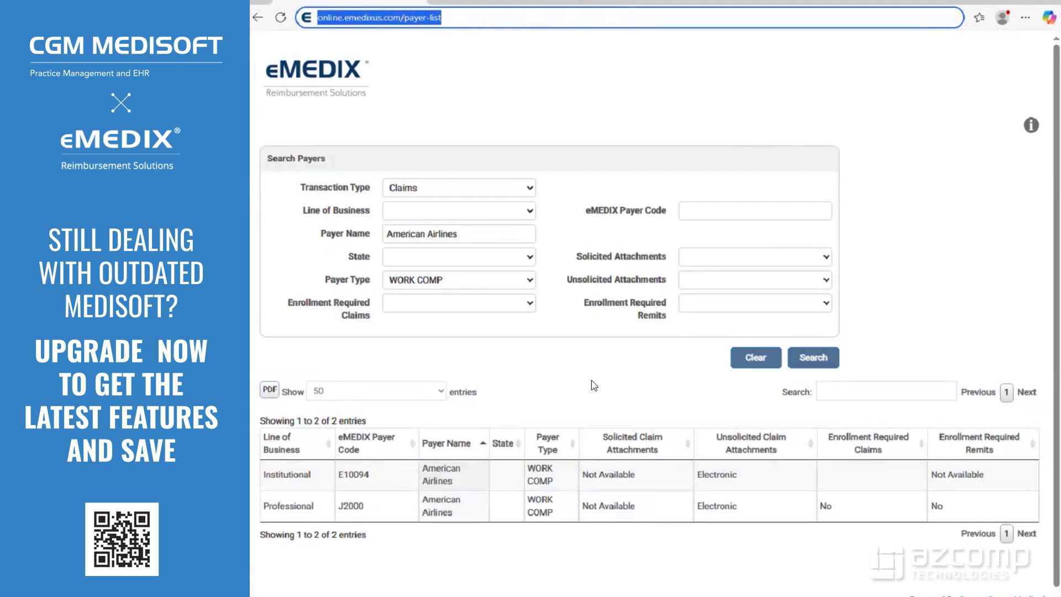
triple_click(469, 233)
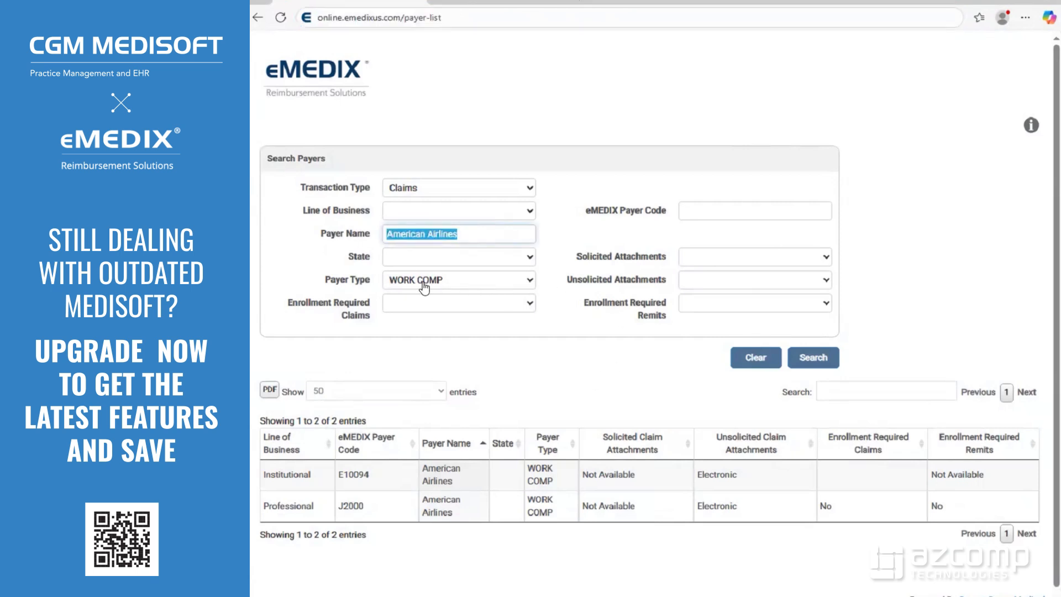
left_click(566, 368)
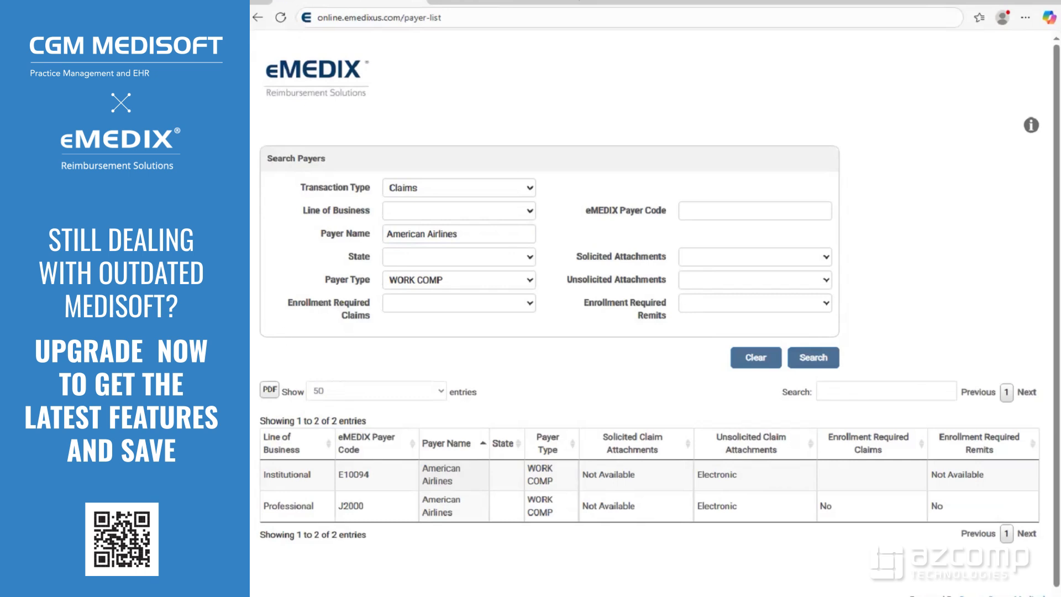
double_click(365, 506)
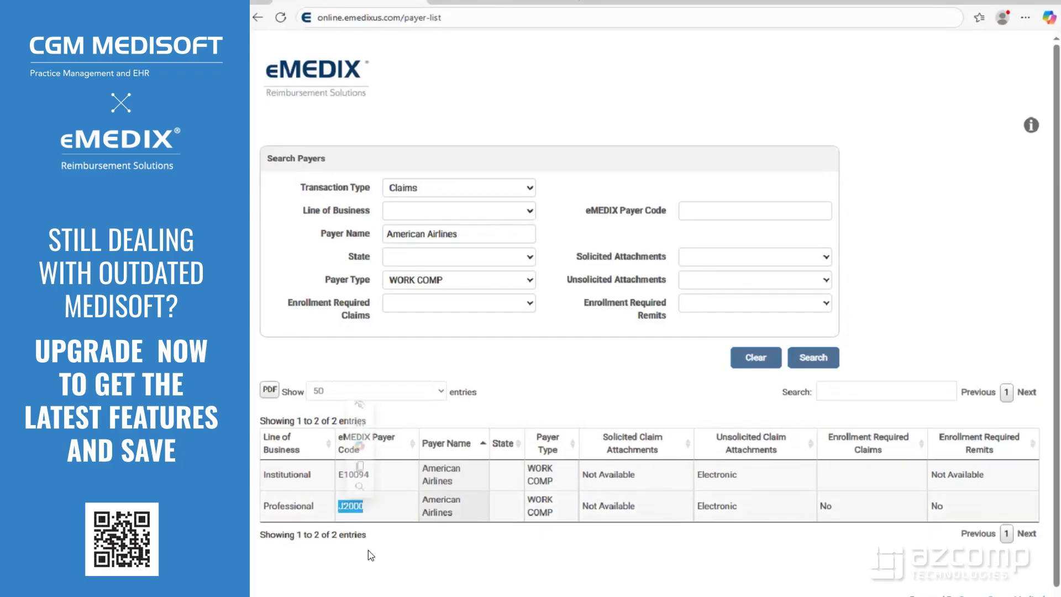
left_click(435, 573)
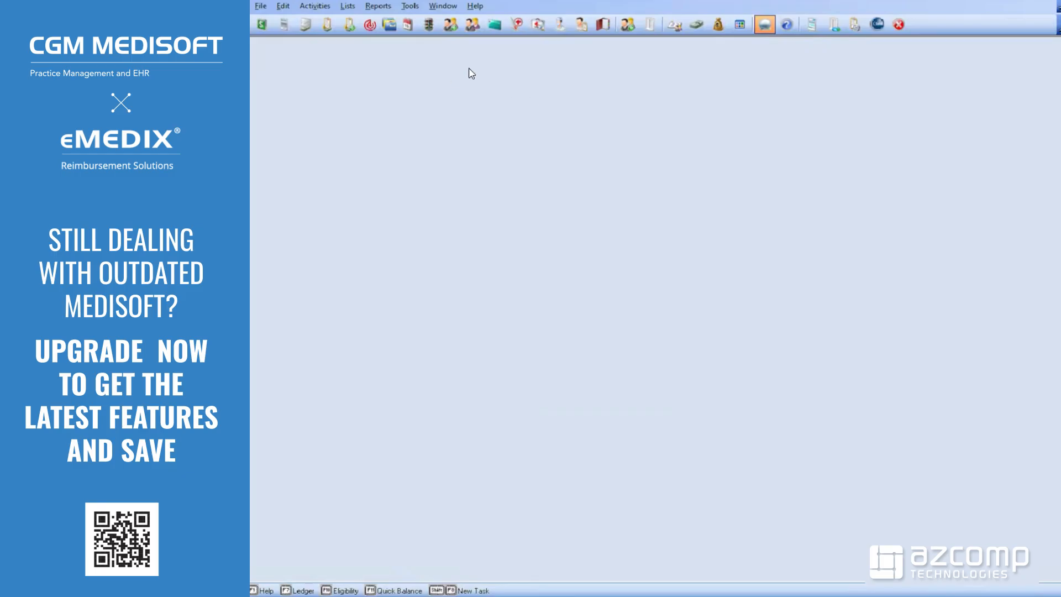
Step: Switch to Medisoft and open the EDI/Eligibility settings of the American Airlines insurance carrier
left_click(346, 6)
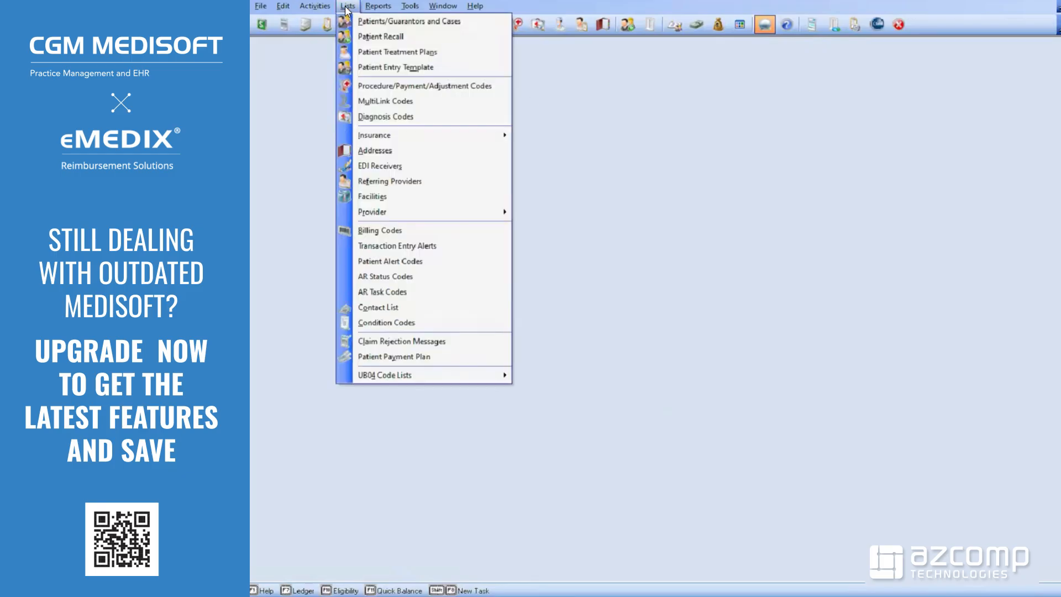
mouse_move(455, 139)
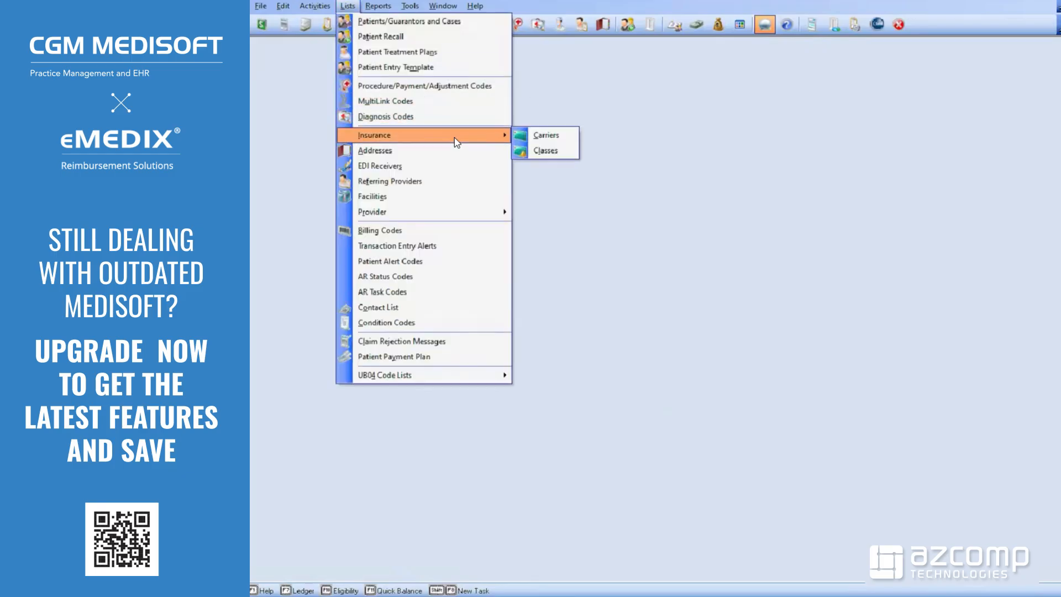
left_click(545, 137)
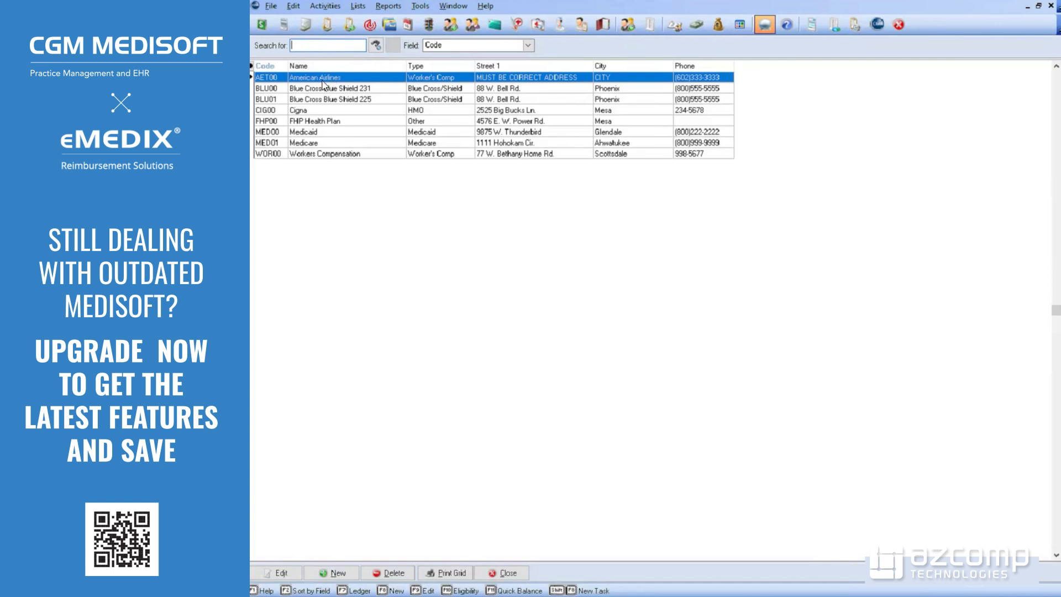
double_click(296, 78)
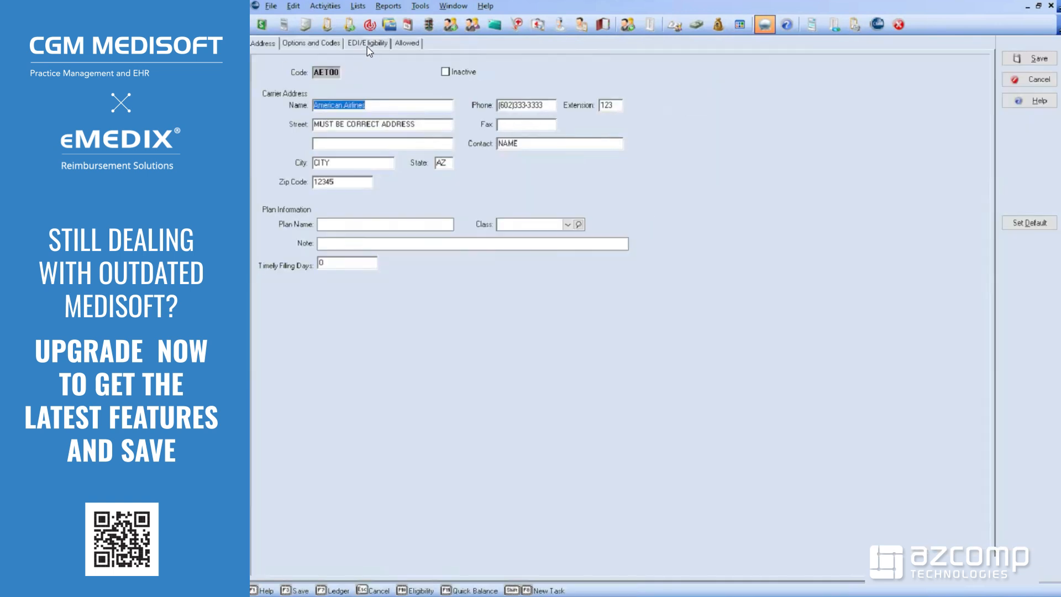
left_click(369, 44)
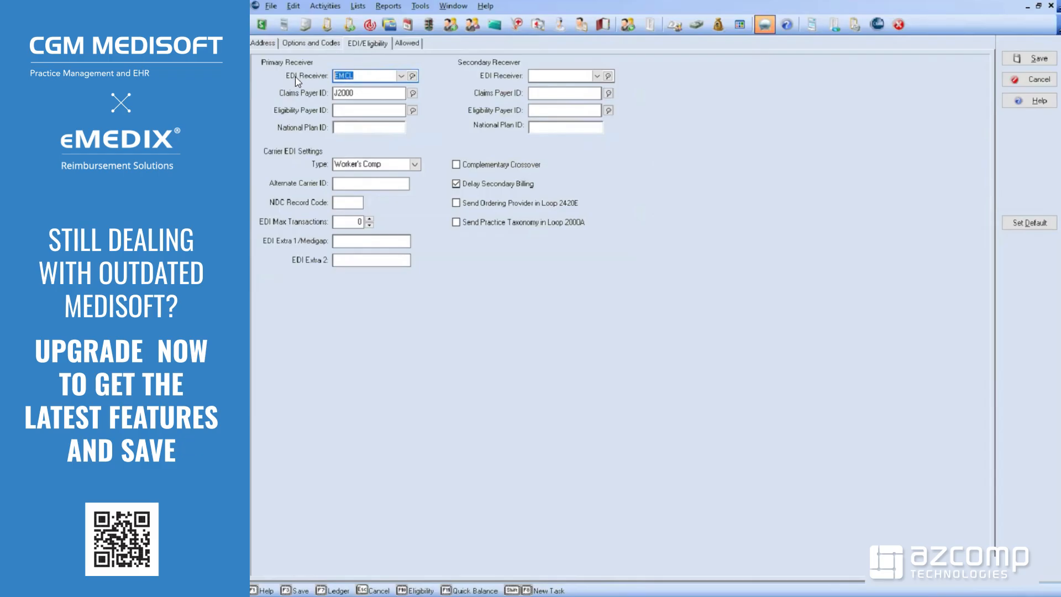
Step: Review the carrier's primary EDI receiver, claims payer ID and available carrier types
left_click(371, 75)
key("Tab")
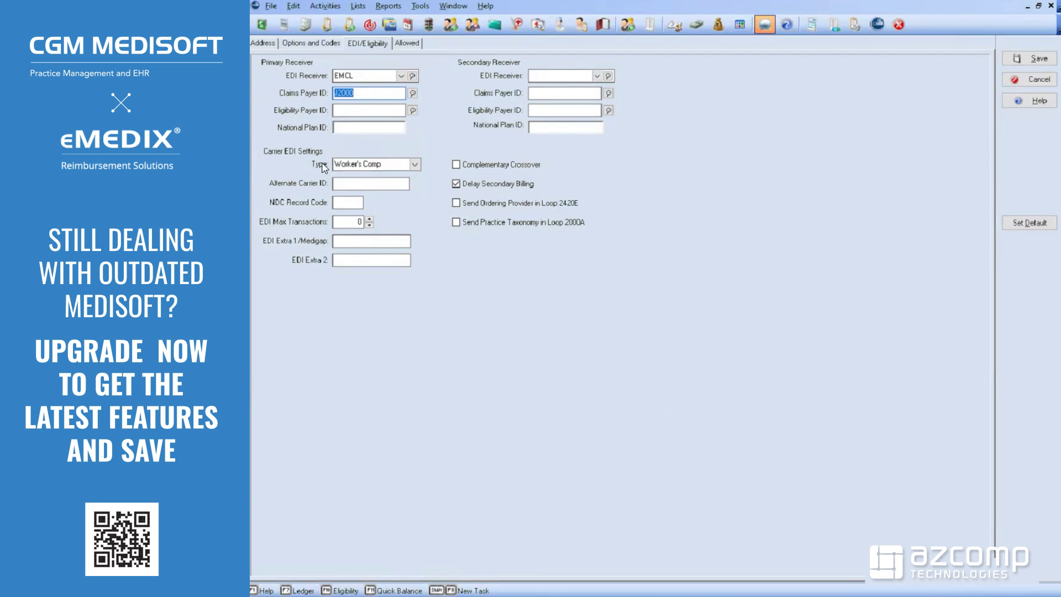
left_click(414, 164)
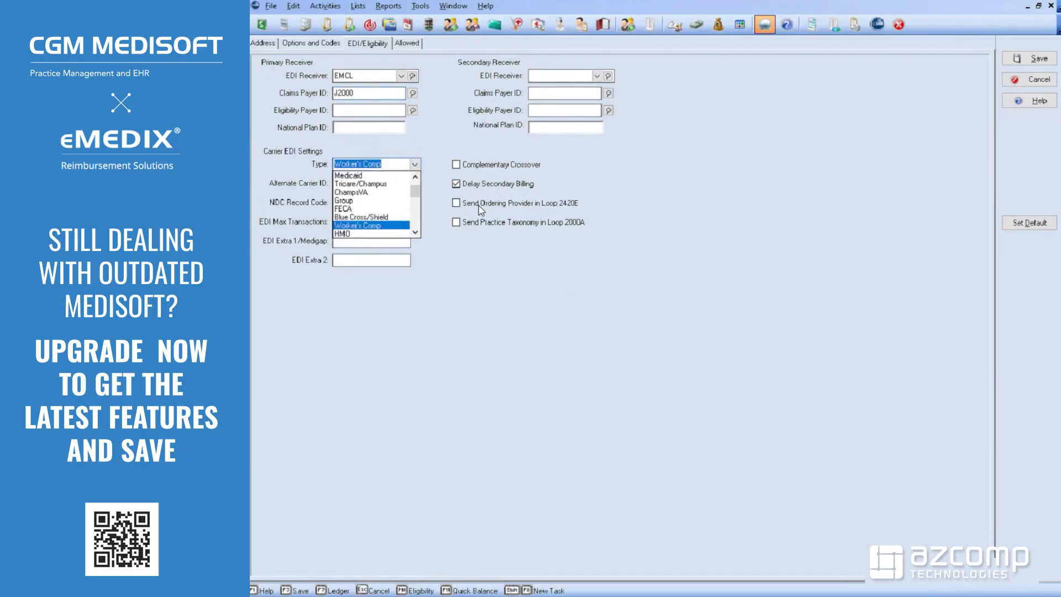
left_click_drag(417, 190, 418, 219)
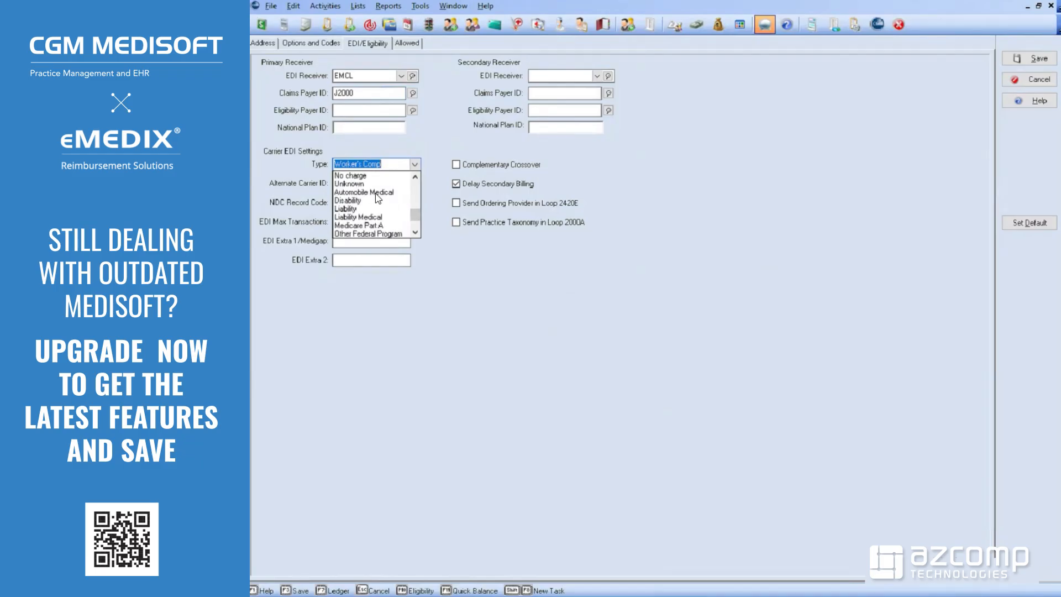
left_click(558, 275)
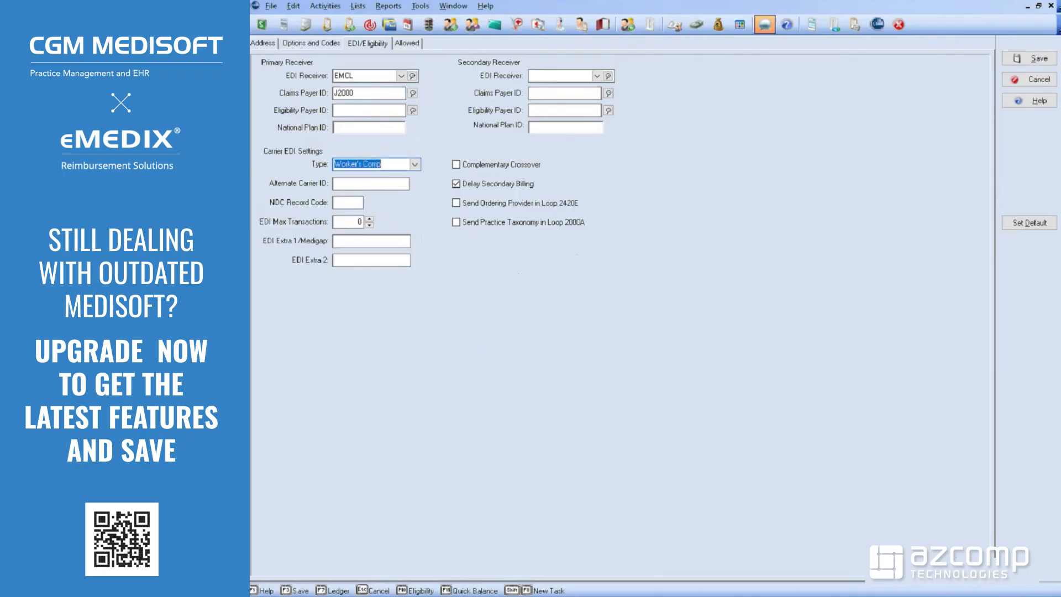
Step: Check the street entry in the American Airlines carrier address, and close the carrier record without saving
left_click(264, 43)
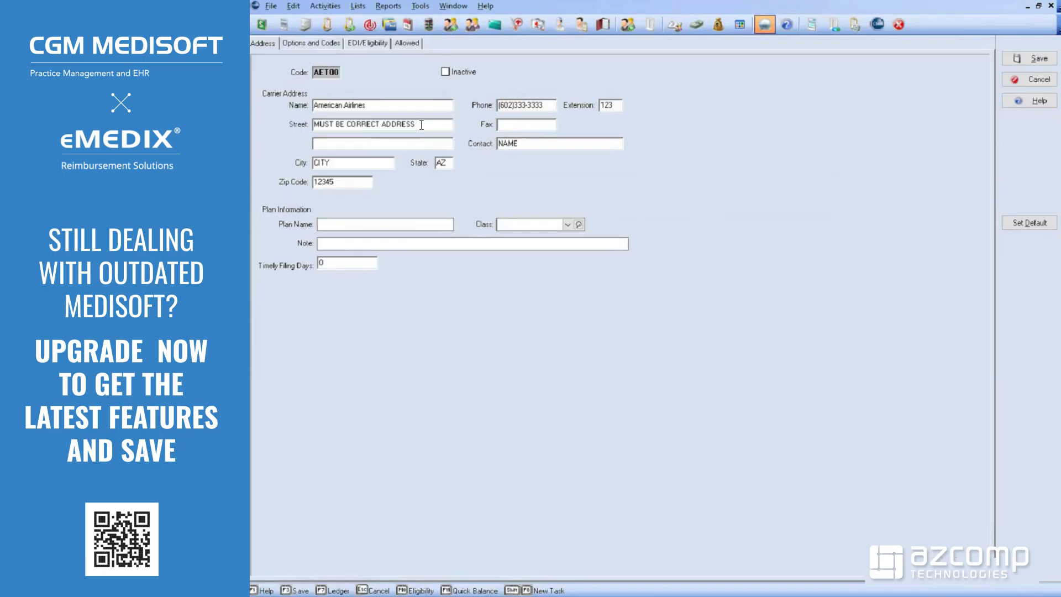
left_click_drag(416, 124, 309, 124)
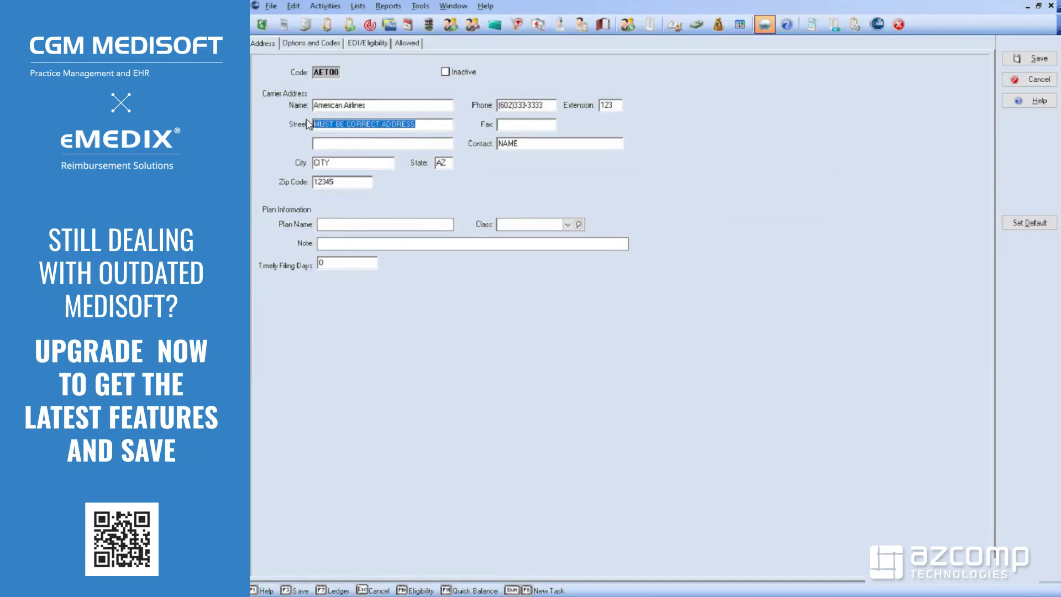
left_click_drag(420, 126, 300, 126)
left_click(434, 124)
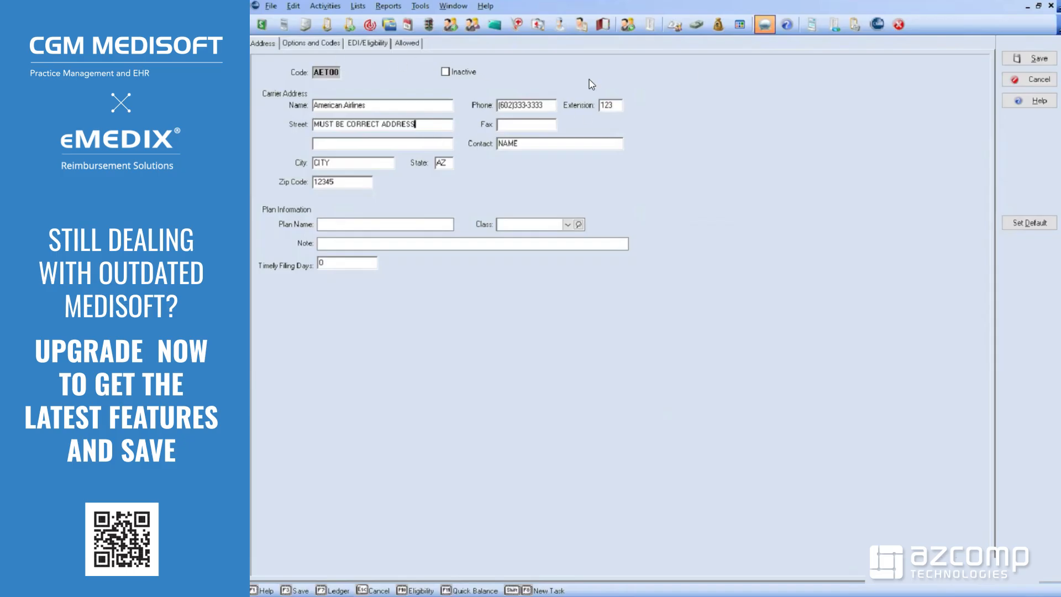
left_click(1029, 79)
Step: Open the first patient's Broken Hand case from the patient list and dismiss the patient alert messages
left_click(358, 6)
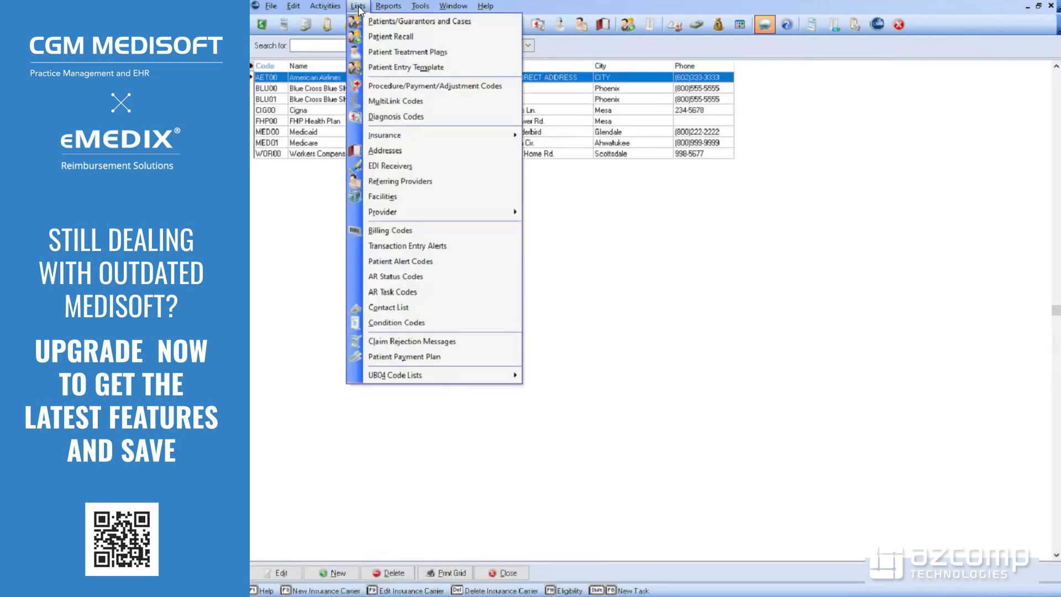
left_click(416, 23)
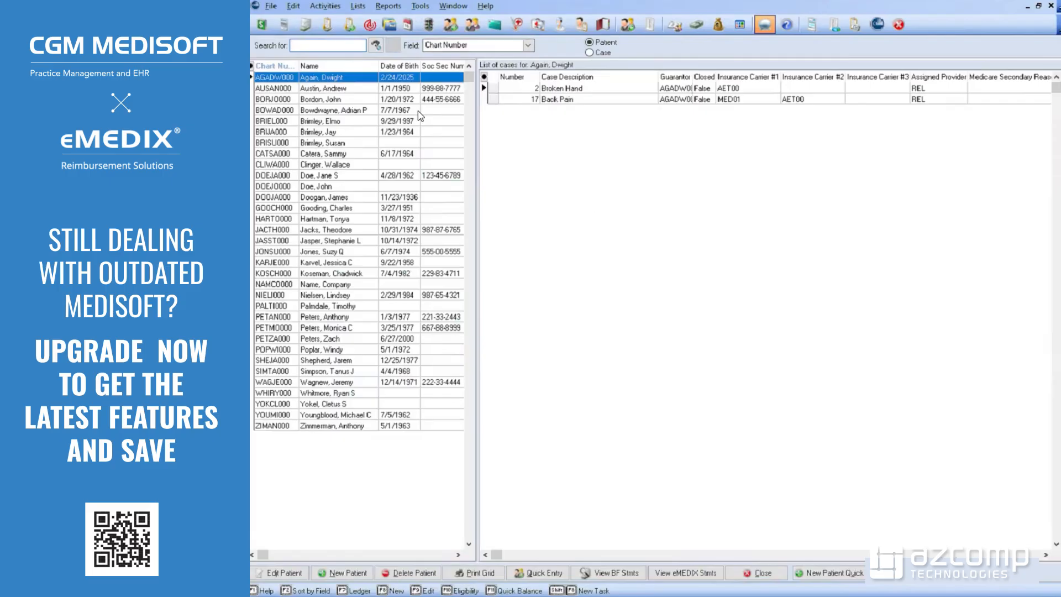
left_click(359, 6)
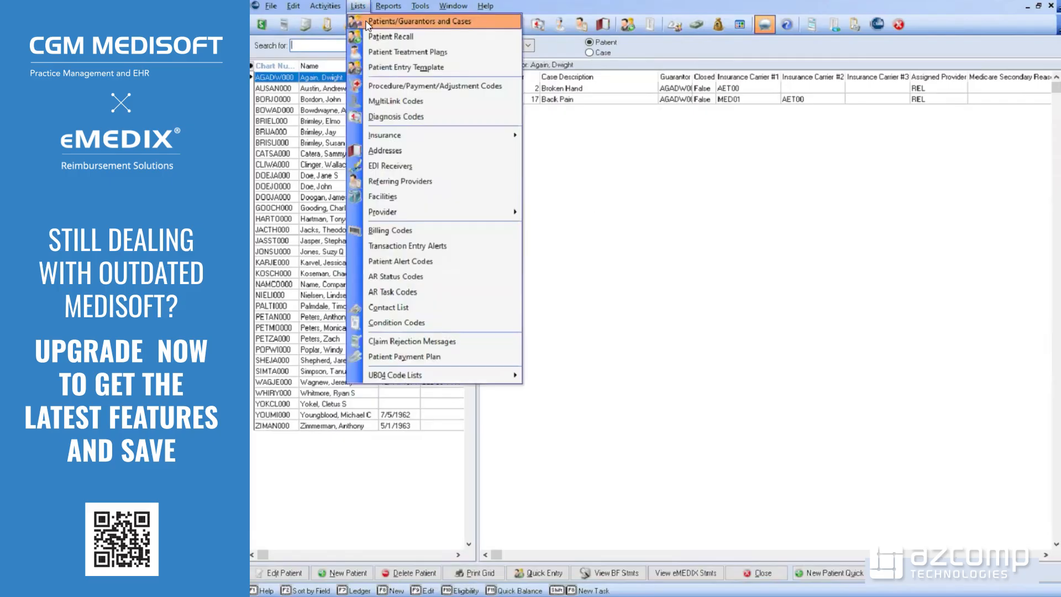
left_click(726, 222)
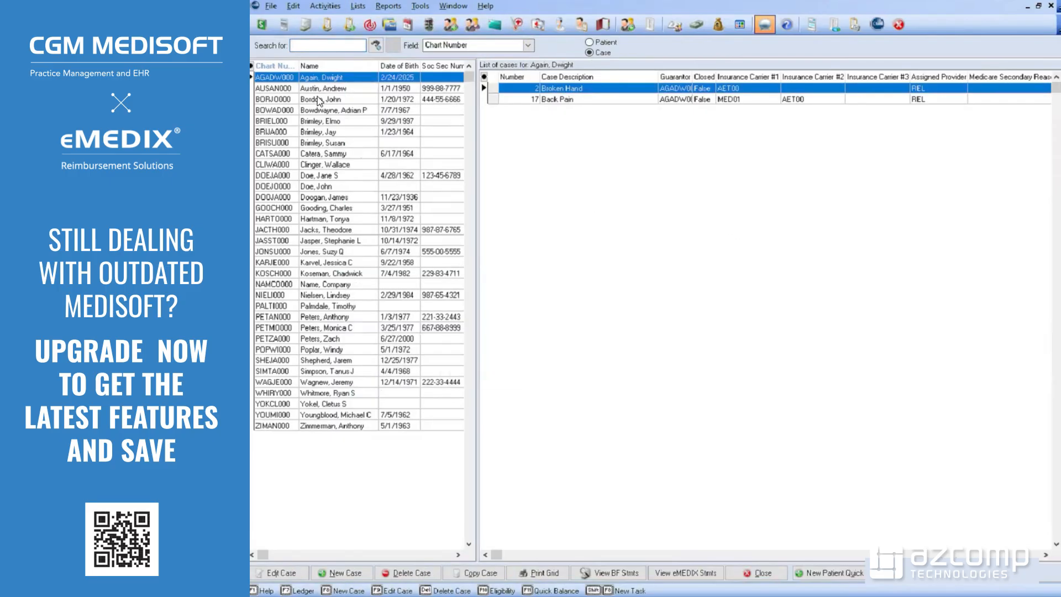
left_click(318, 48)
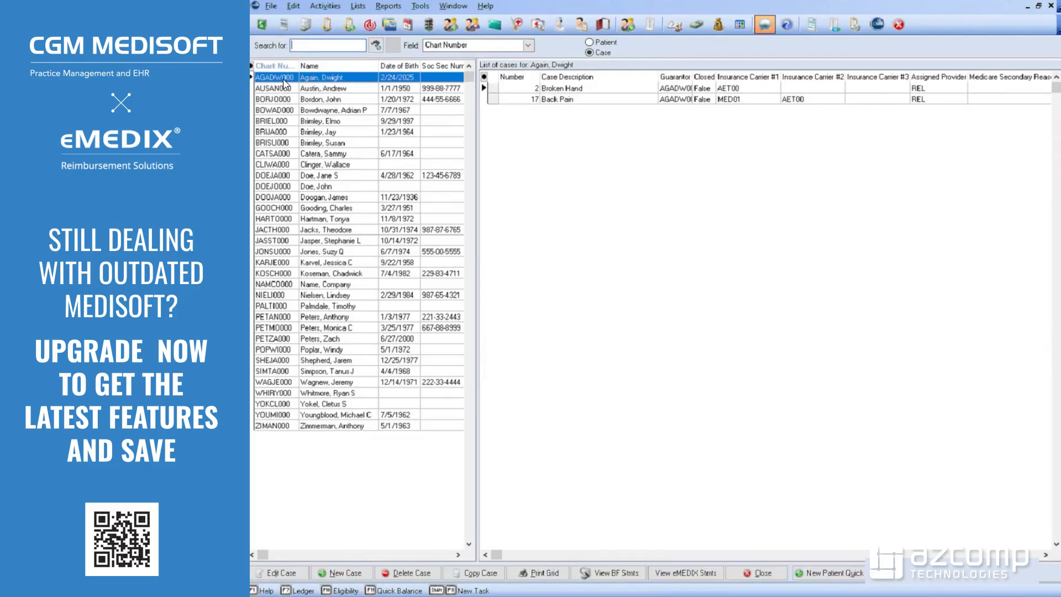
left_click(307, 81)
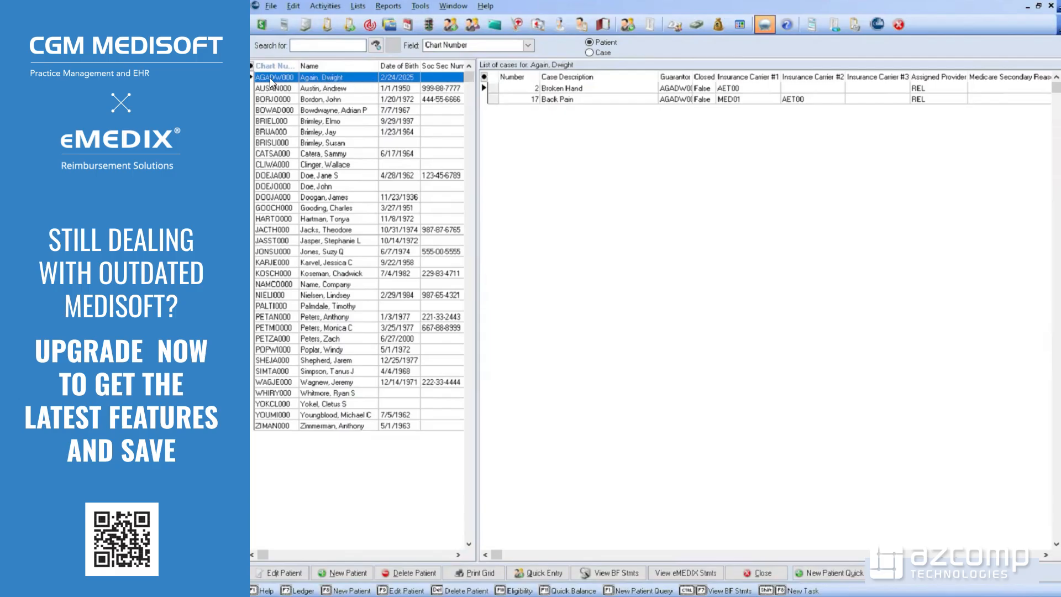
left_click(565, 91)
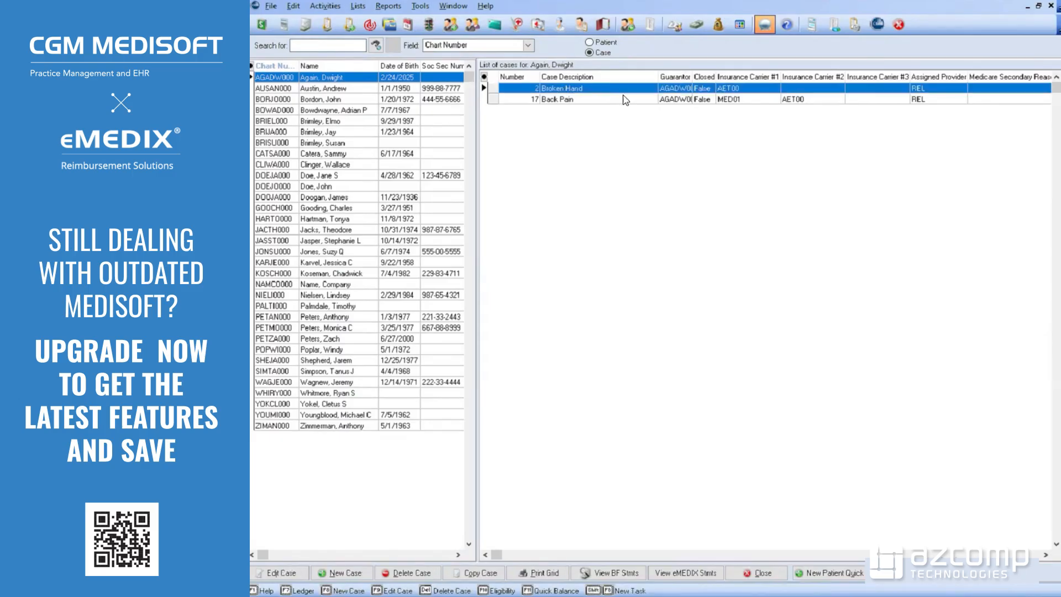
double_click(519, 87)
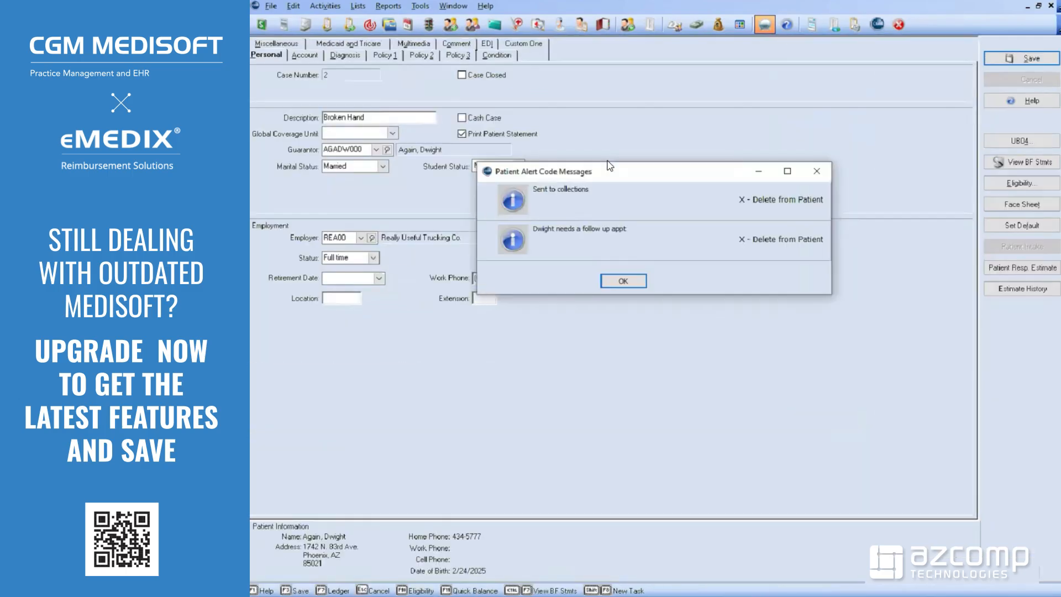
left_click(623, 281)
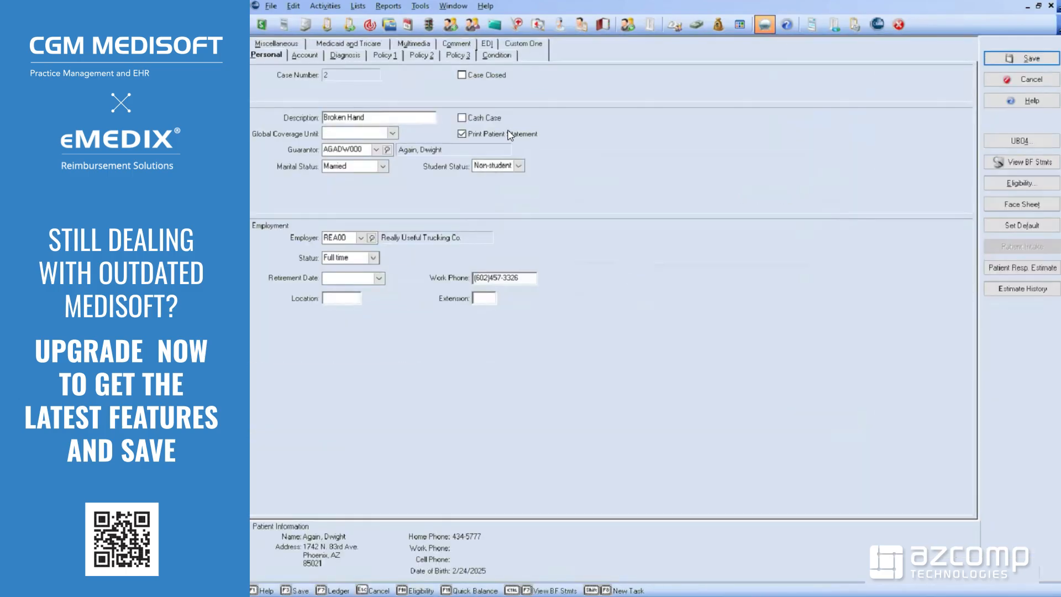
Step: Enter OZ as the EDI report type code in the case's diagnosis details
left_click(343, 54)
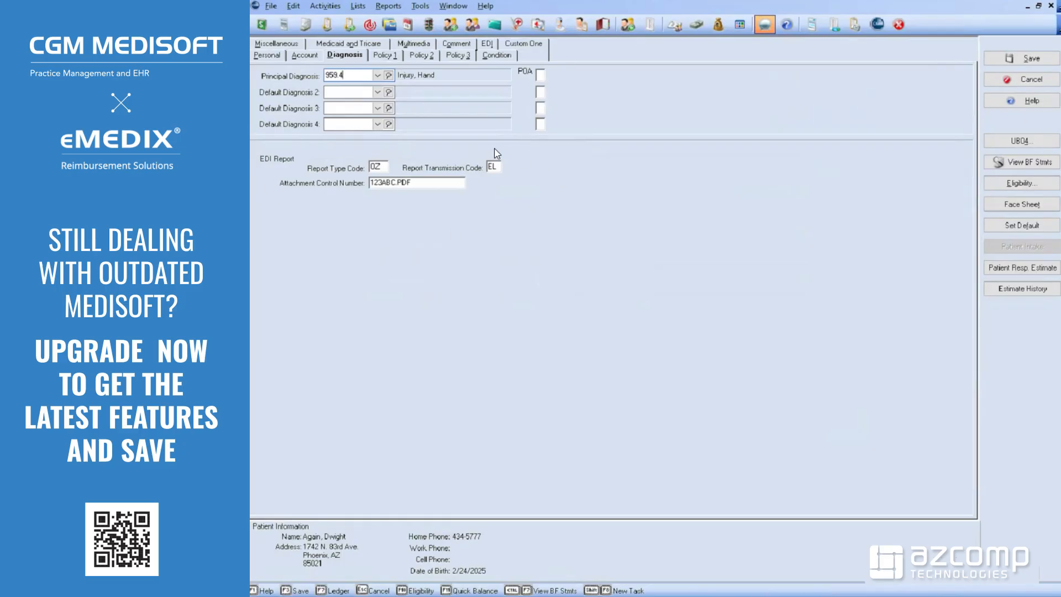
left_click(384, 165)
key("shift+Tab")
double_click(383, 165)
type("02")
Step: Open the case help in an enlarged window and consult the EDI Report section of the Case - Diagnosis topic
left_click(1029, 101)
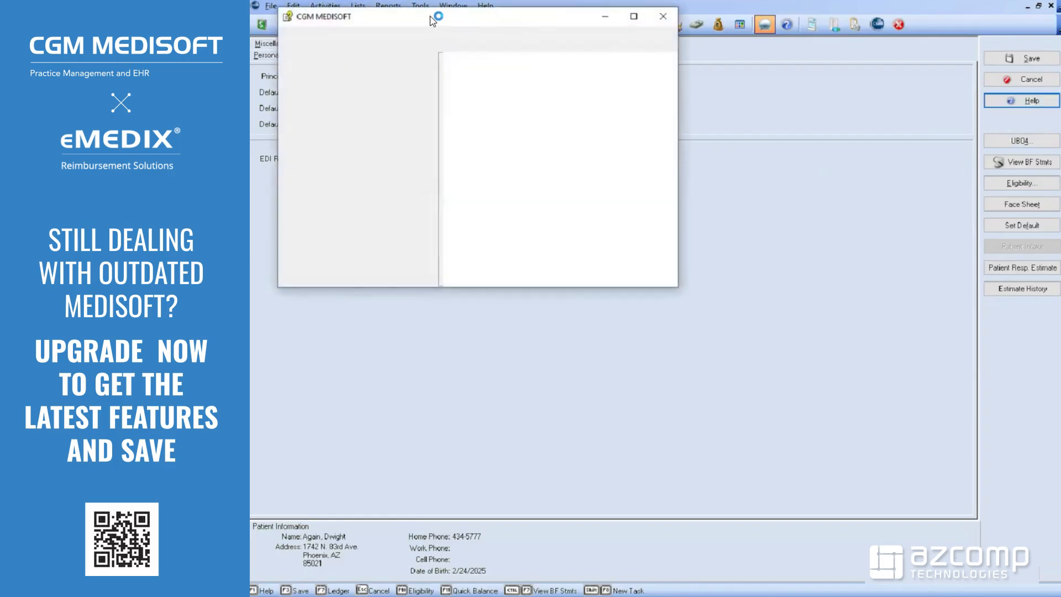
left_click_drag(430, 15, 595, 92)
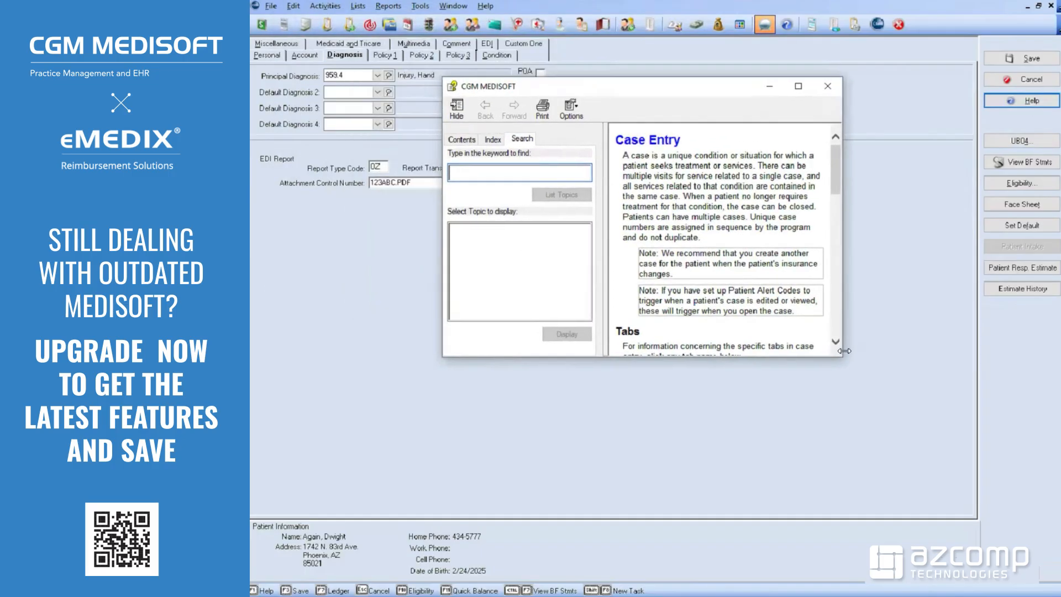
left_click_drag(843, 358, 1006, 474)
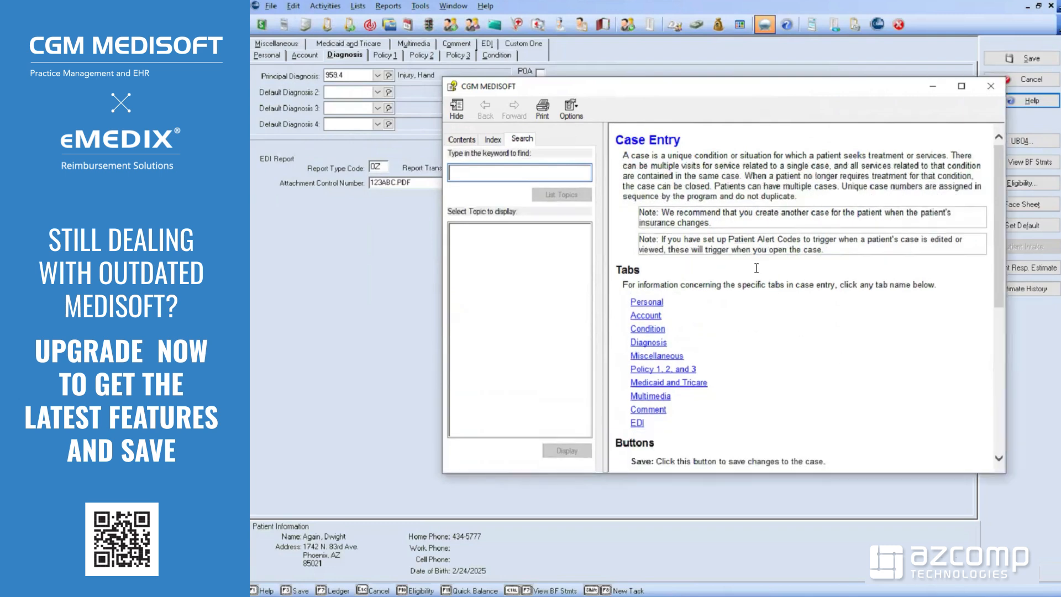
scroll(765, 208, "down", 4)
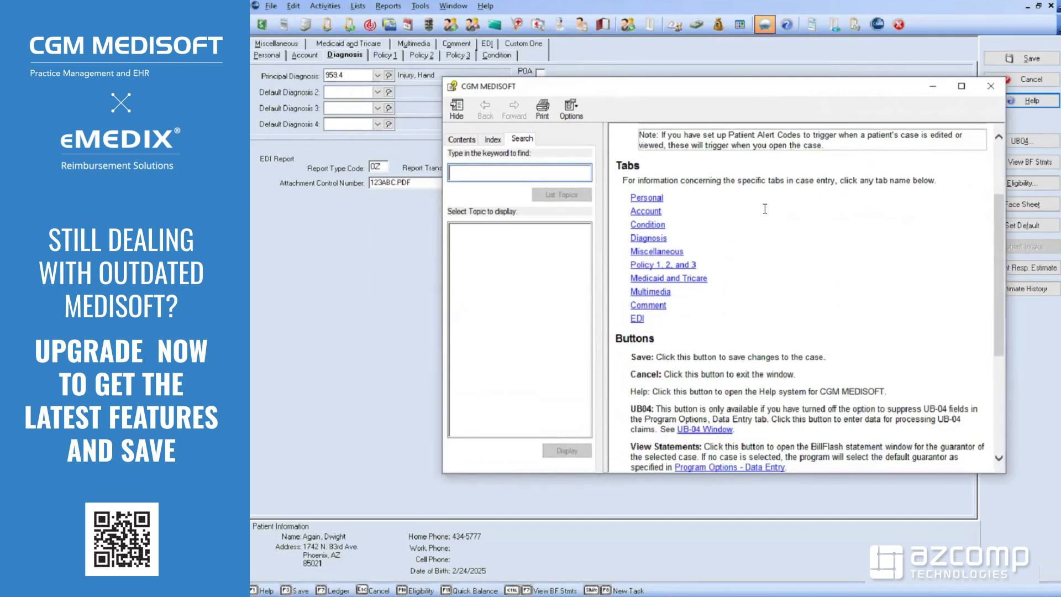
left_click(643, 238)
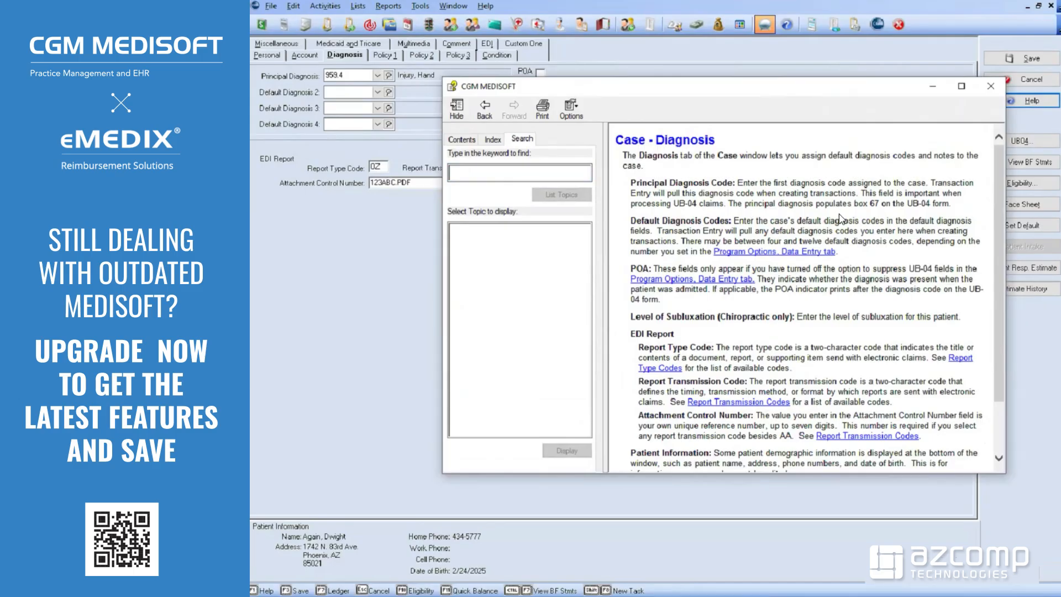
scroll(840, 214, "down", 2)
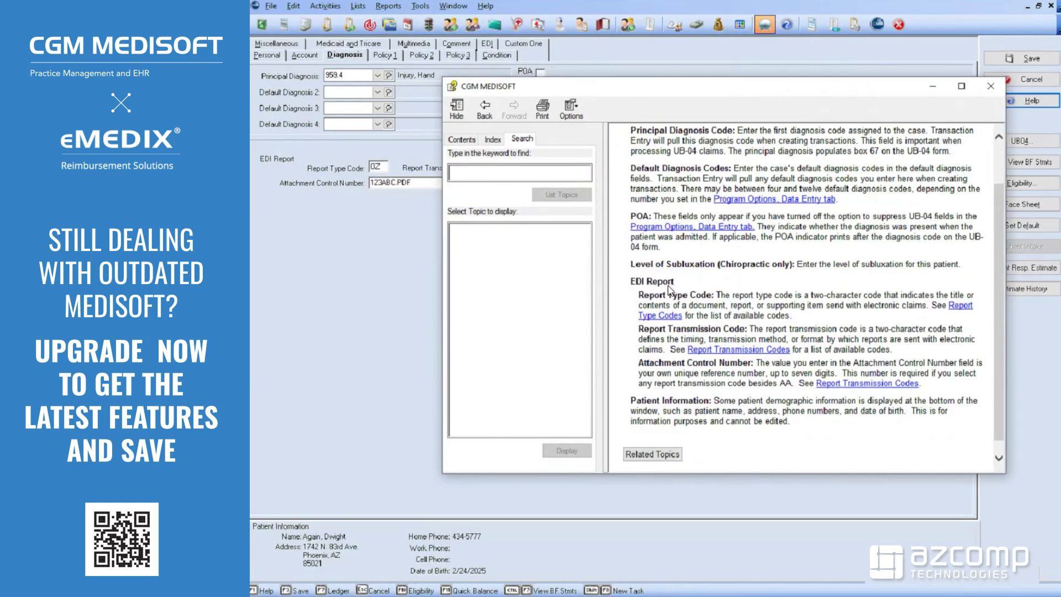
Step: Open the Report Type Codes help topic and look up the OZ Support Data for Claim entry in the code list
left_click_drag(646, 286, 631, 285)
left_click(960, 310)
scroll(758, 232, "down", 1)
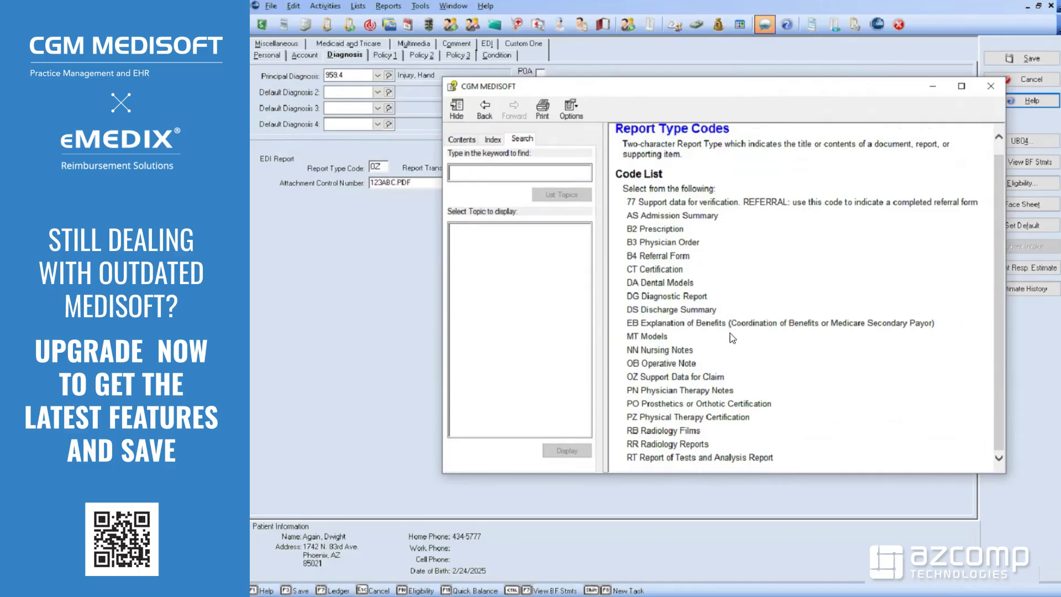
left_click_drag(725, 378, 635, 379)
left_click(742, 378)
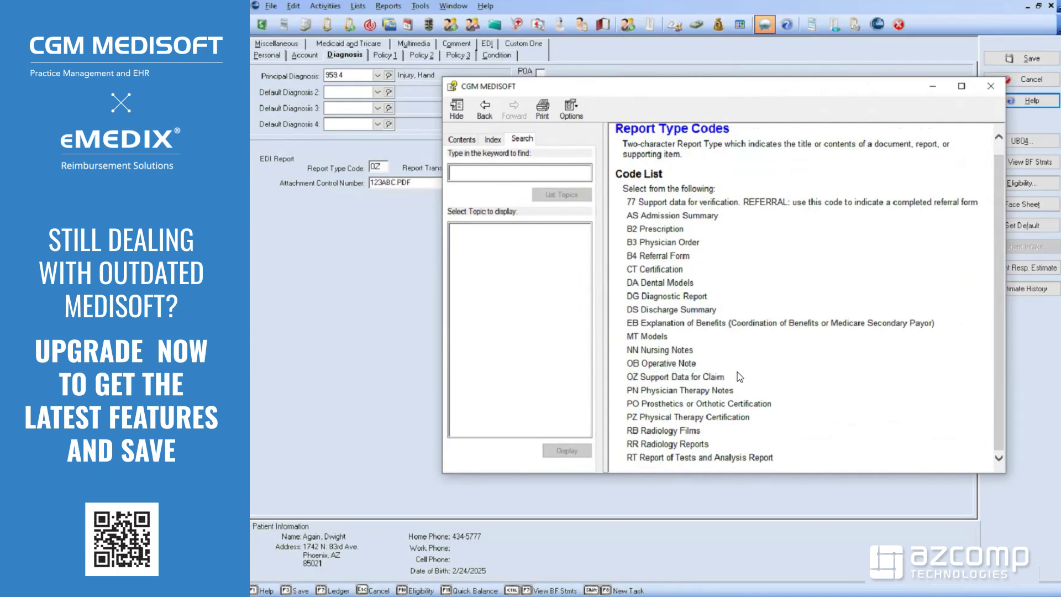
double_click(632, 377)
left_click_drag(726, 378, 640, 378)
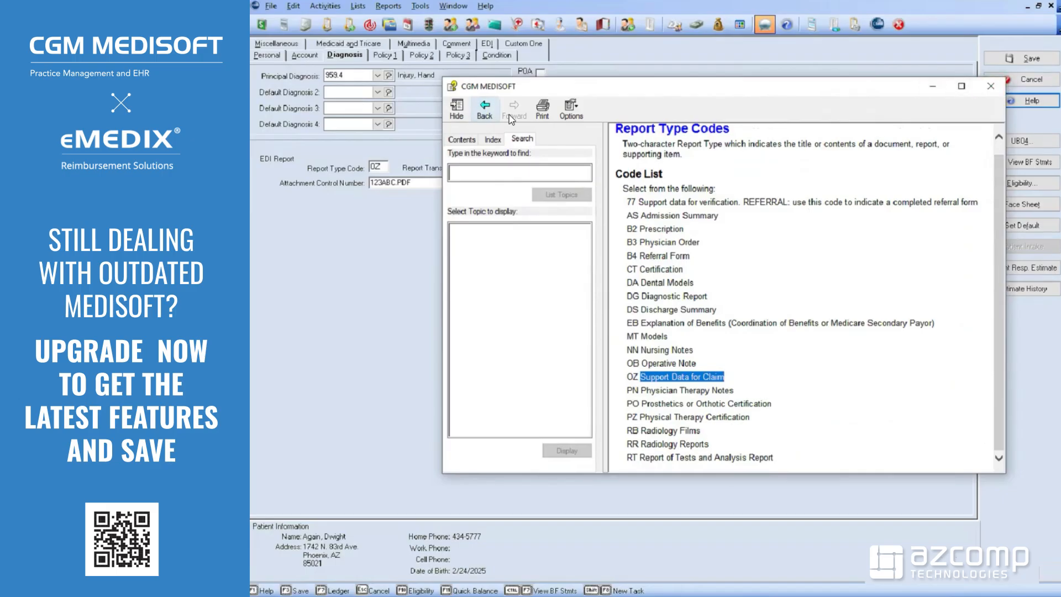
Step: Return to the diagnosis help topic, look up codes EL and BM under Report Transmission Codes, and close the help
left_click(486, 108)
left_click_drag(633, 86, 708, 62)
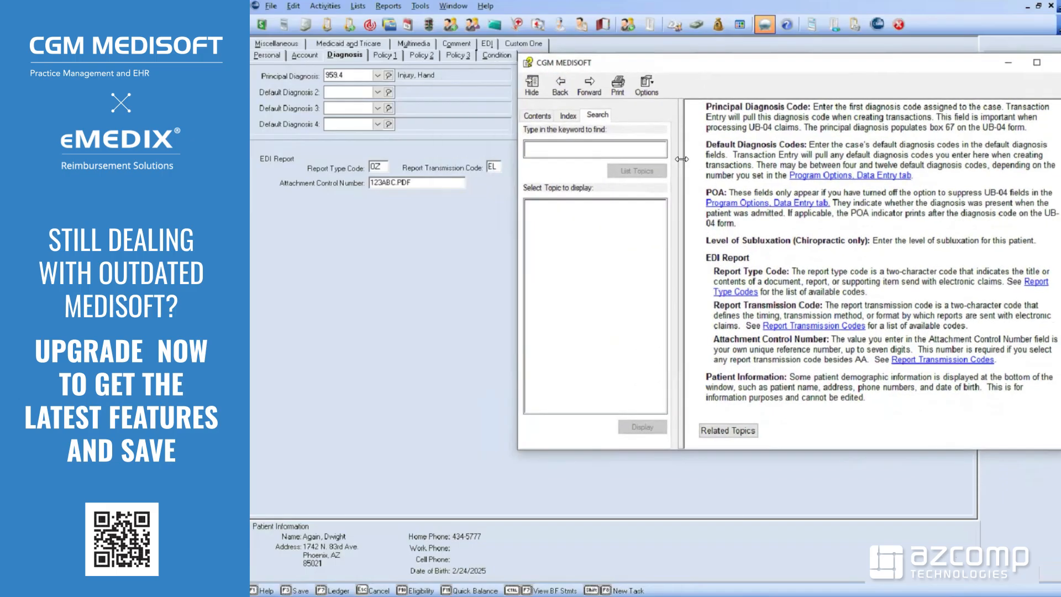
left_click(819, 327)
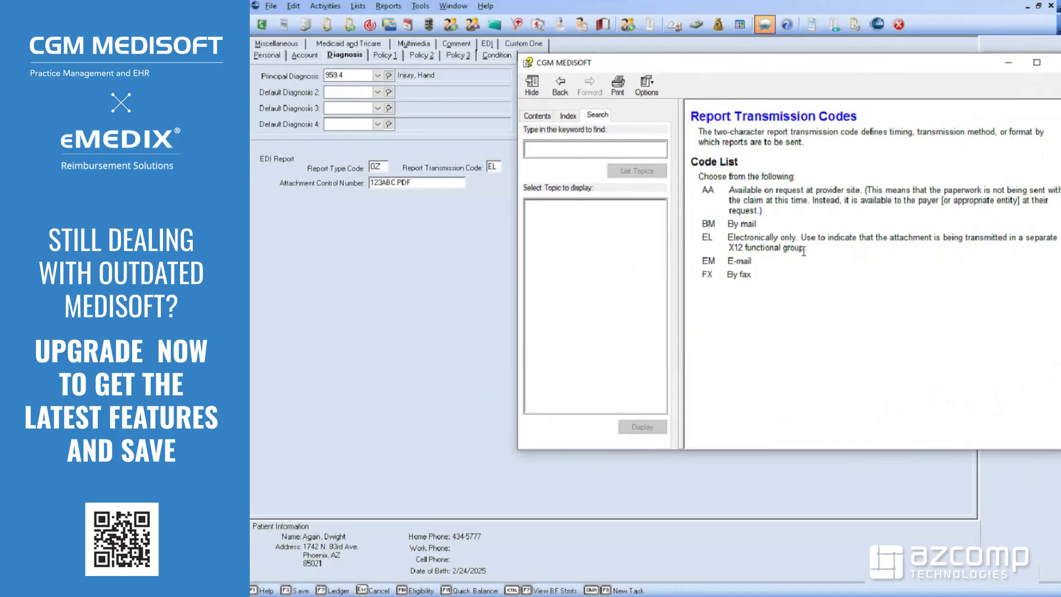
left_click_drag(806, 248, 703, 236)
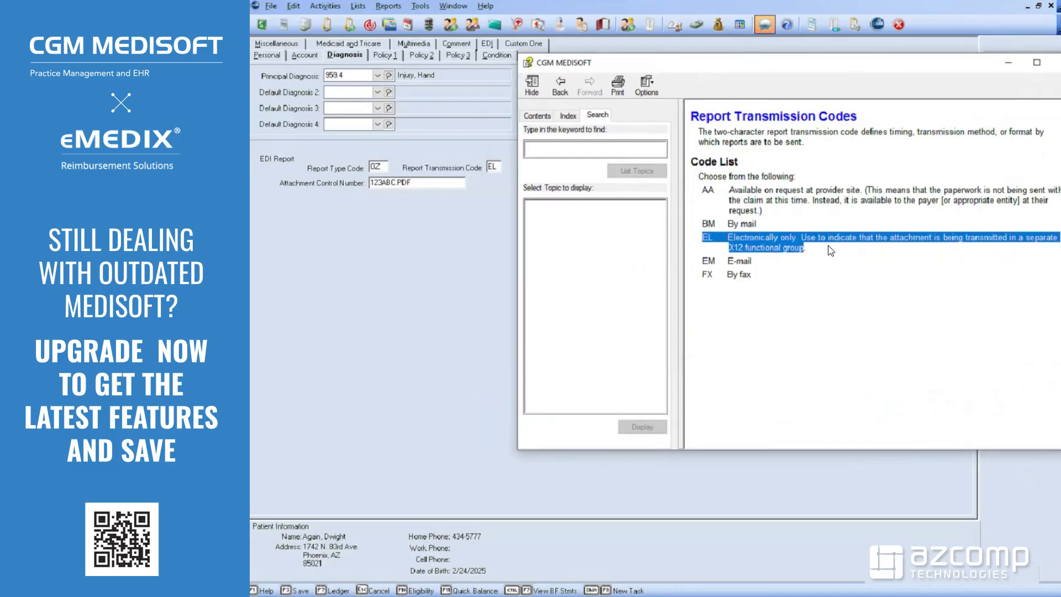
left_click_drag(756, 224, 701, 225)
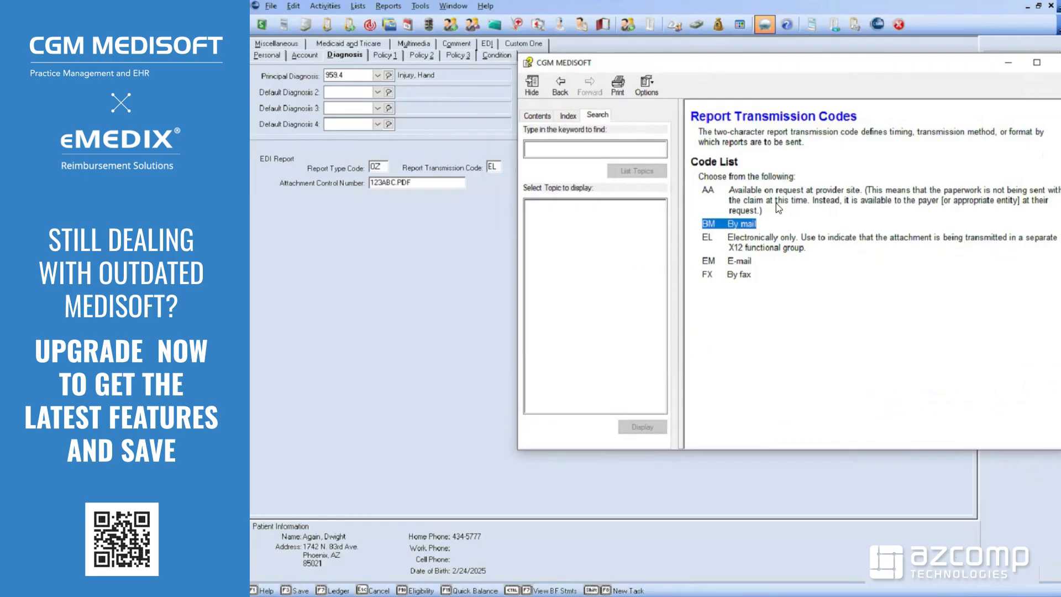
double_click(706, 237)
left_click_drag(707, 75, 616, 79)
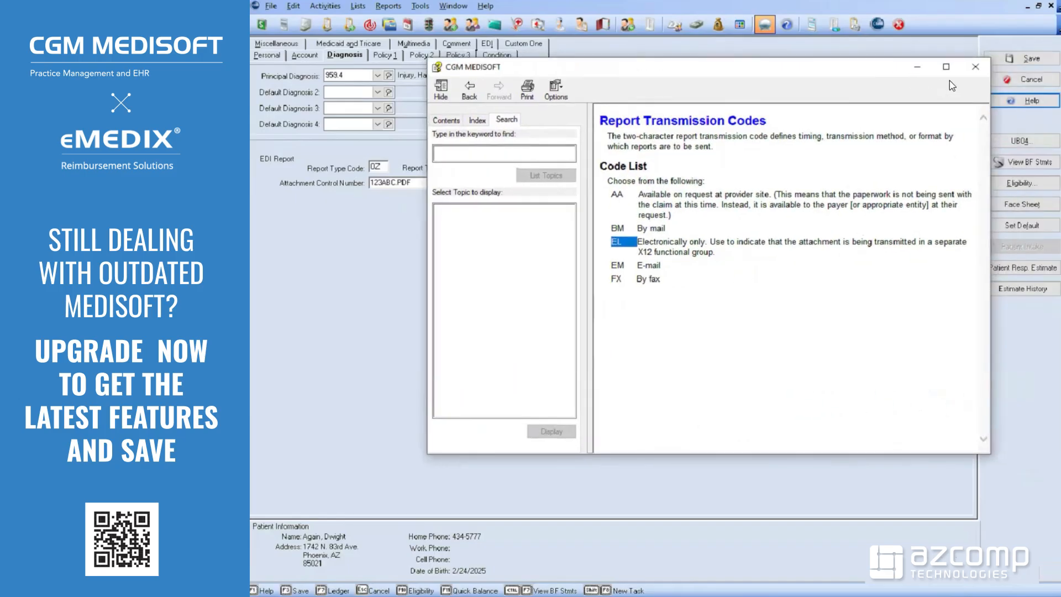
left_click(977, 70)
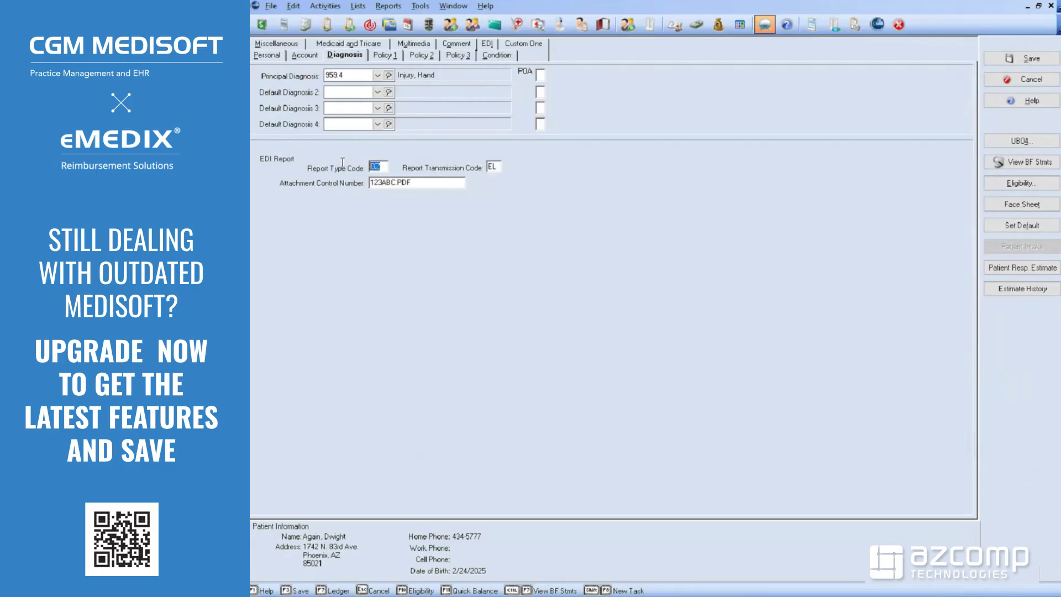
Step: Review the case's EDI report transmission code and the attachment file name in the Attachment Control Number
left_click_drag(499, 168, 352, 183)
left_click(421, 182)
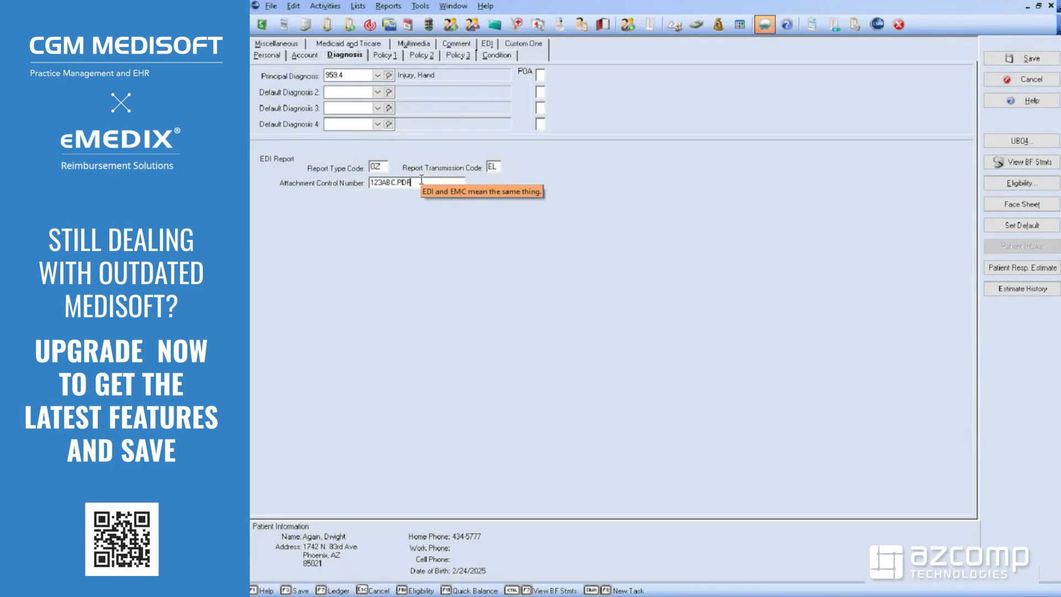
left_click_drag(421, 181, 349, 185)
left_click(429, 183)
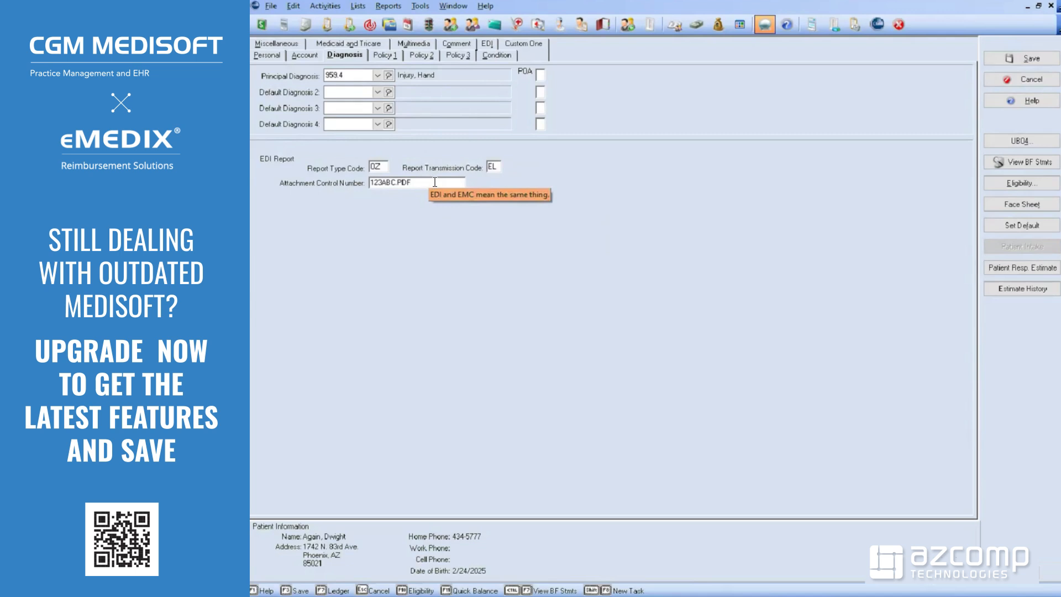
left_click_drag(417, 183, 346, 183)
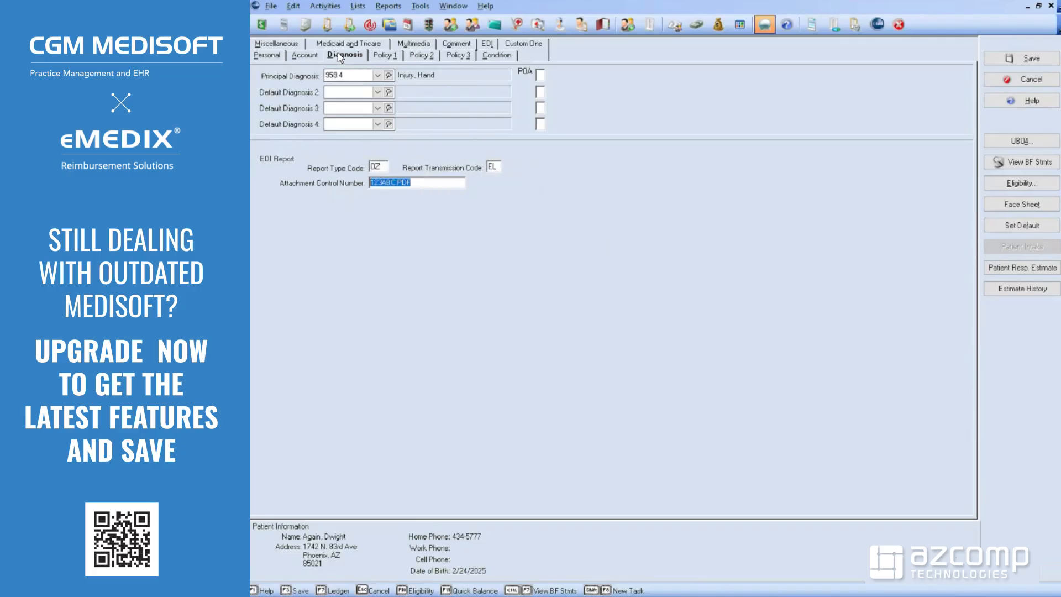
Step: Check the Insurance 1 carrier and the Policy Holder 1 entry in the case's primary policy details
left_click(382, 55)
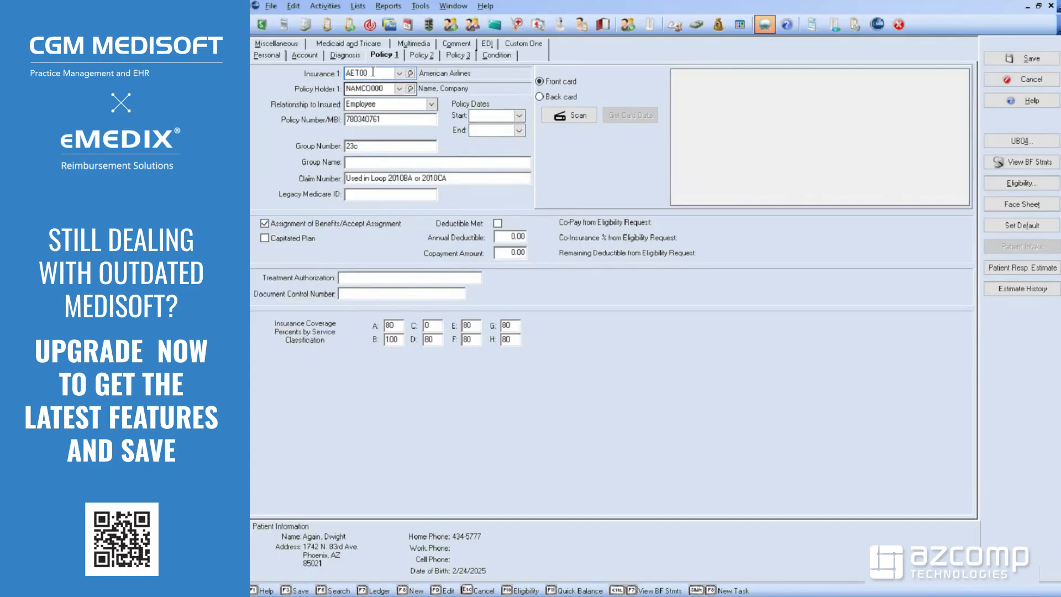
left_click(399, 73)
left_click(306, 77)
left_click(399, 89)
left_click(310, 91)
left_click_drag(383, 88, 336, 90)
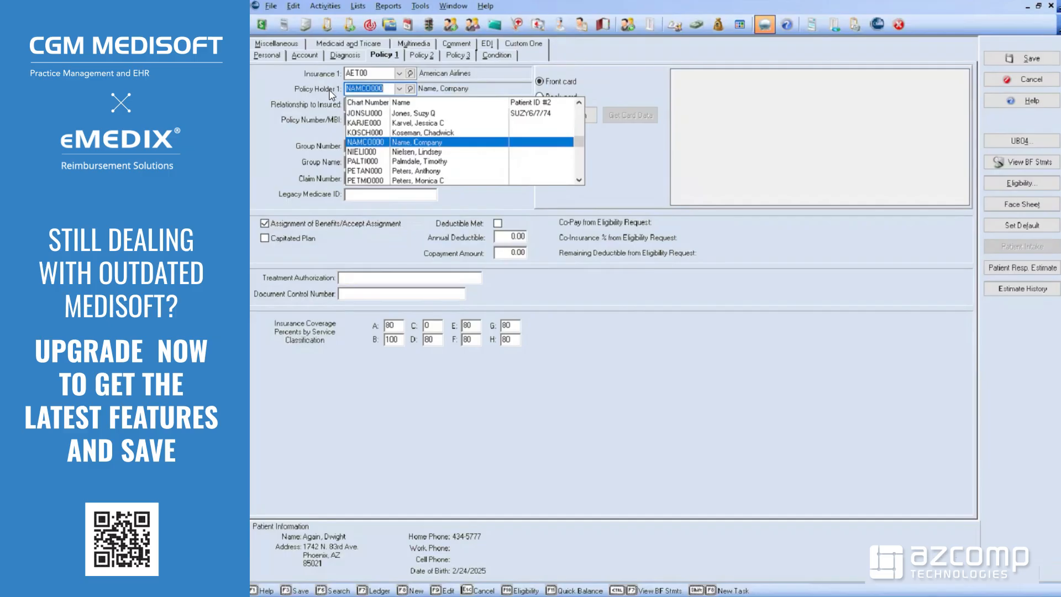
left_click(383, 88)
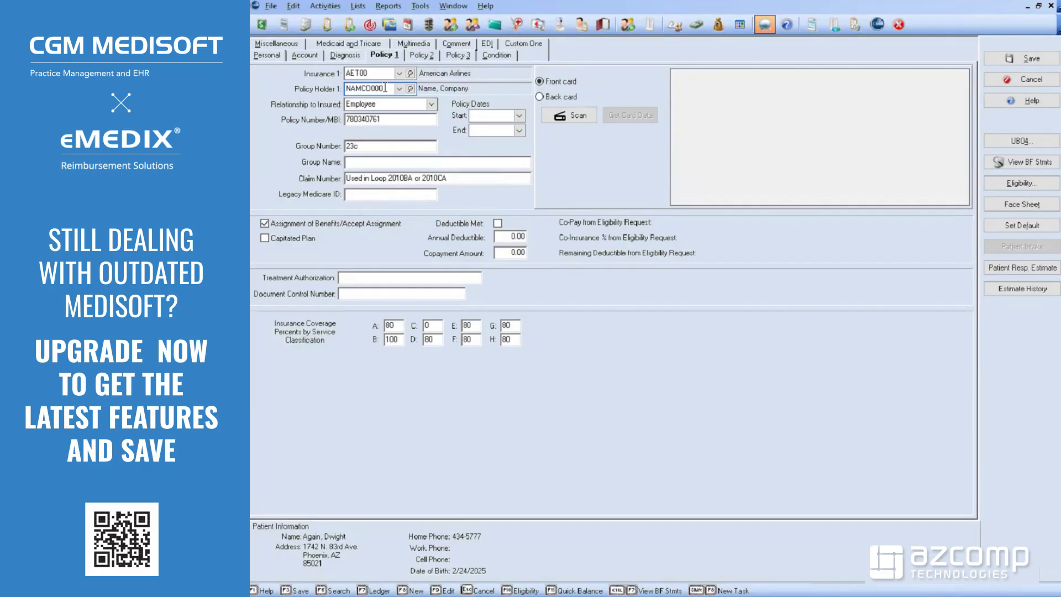
left_click_drag(388, 88, 342, 89)
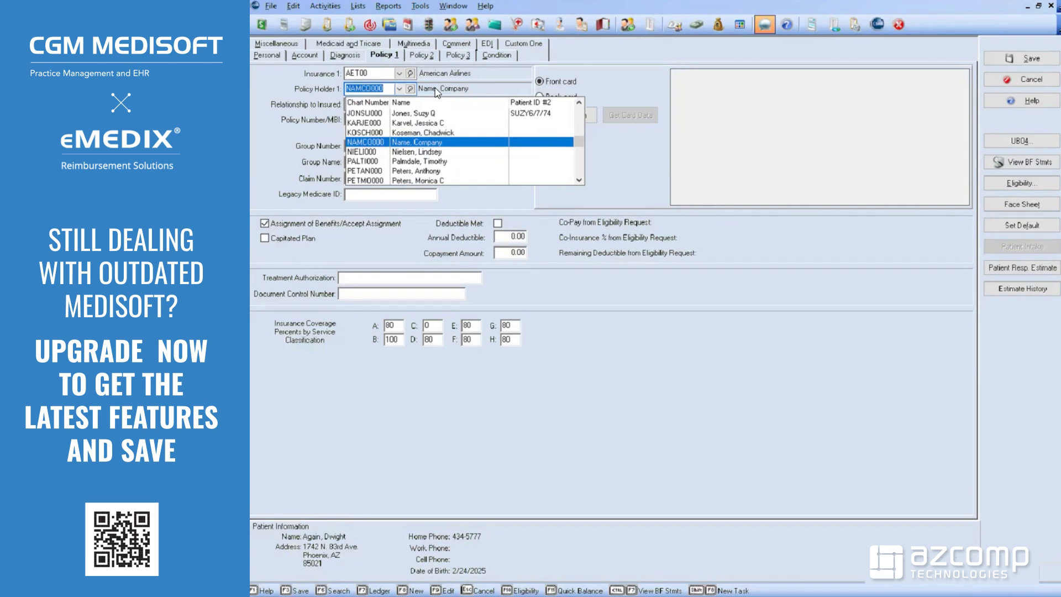
right_click(352, 90)
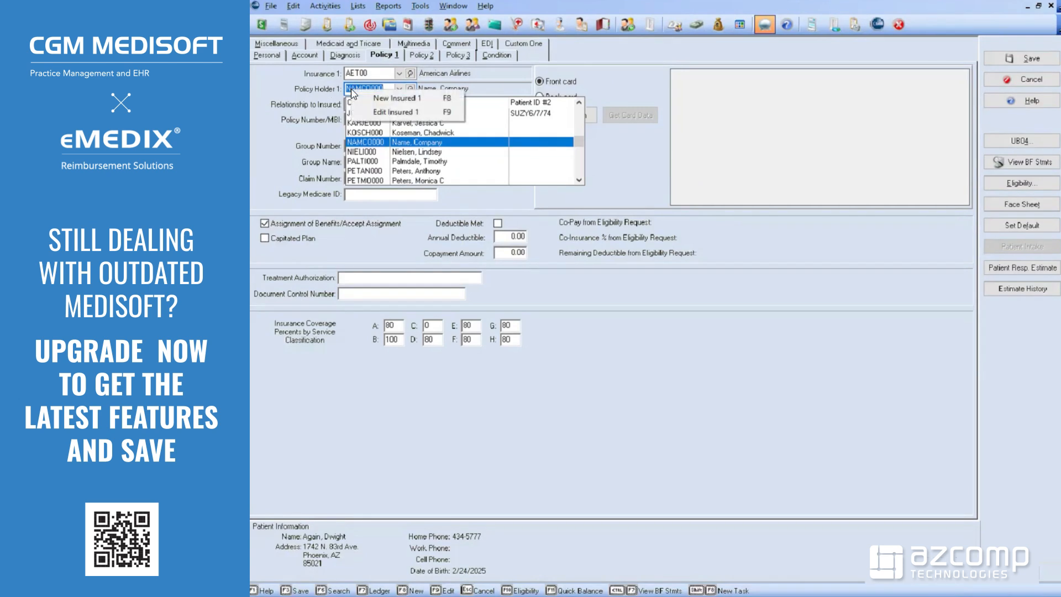
left_click(382, 90)
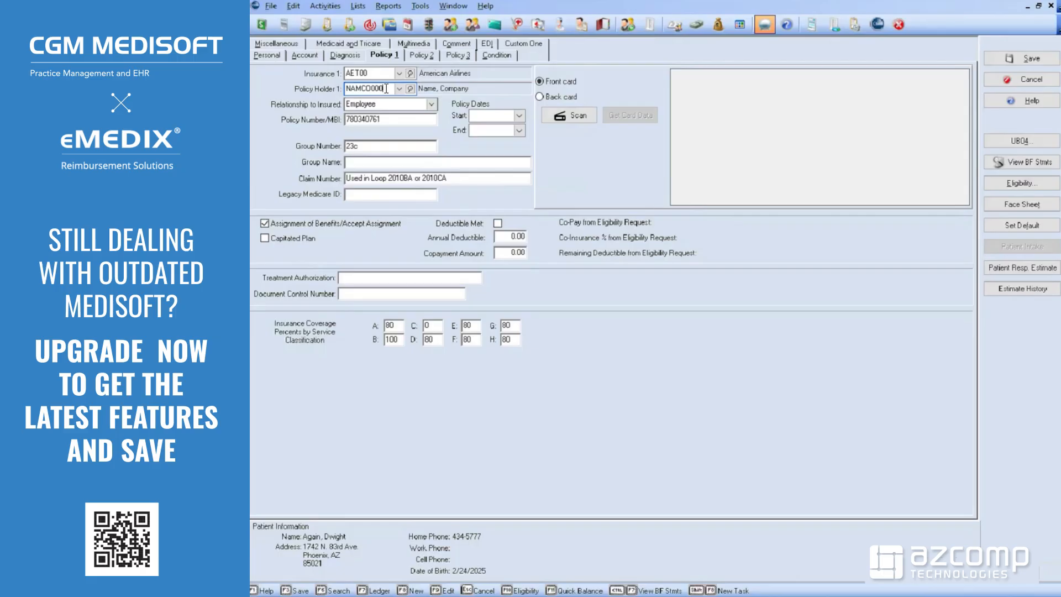
right_click(363, 88)
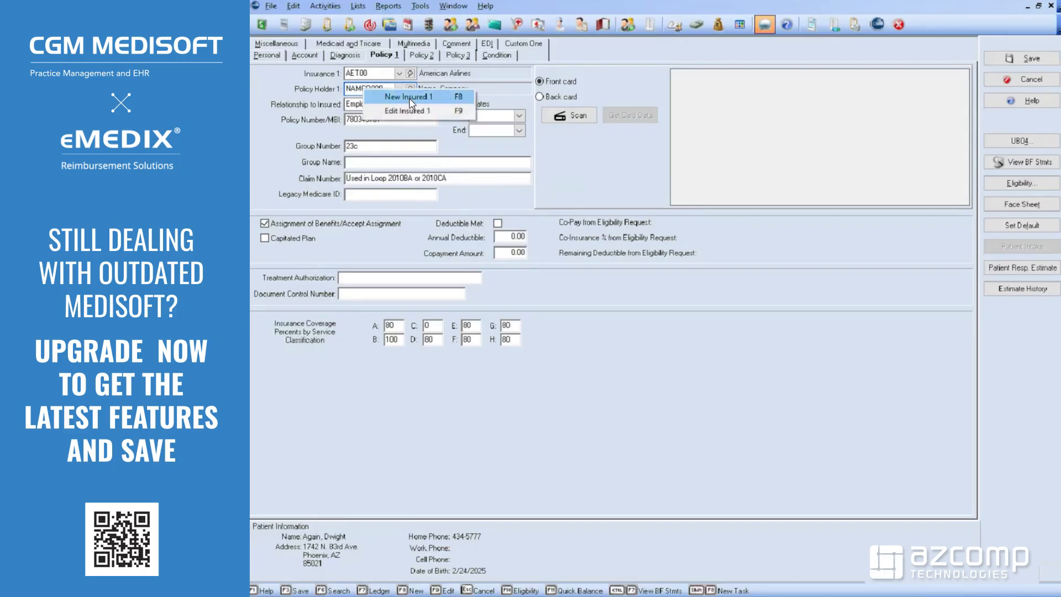
left_click(427, 96)
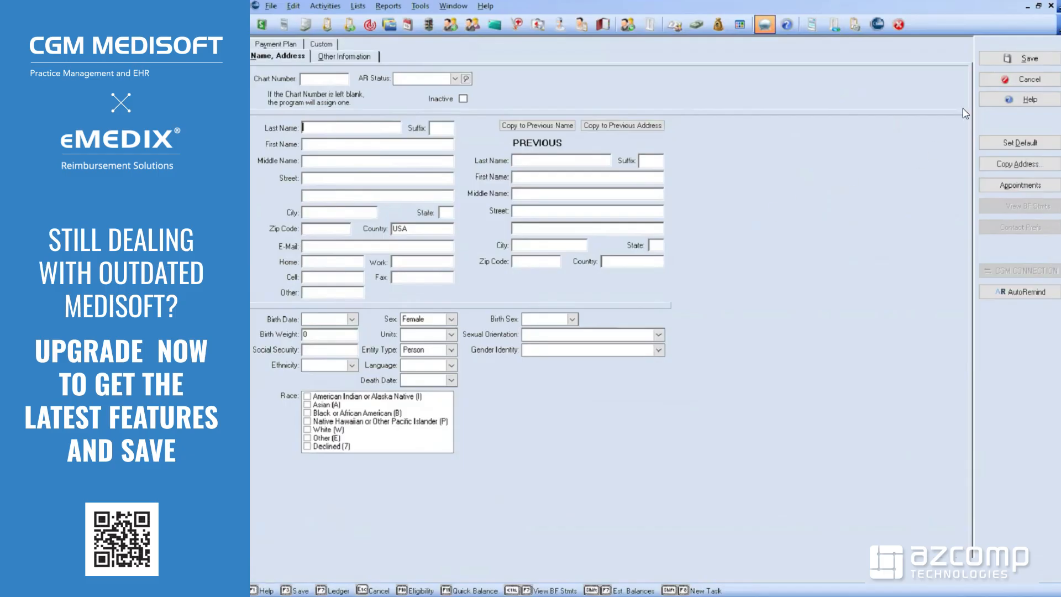
left_click(1029, 79)
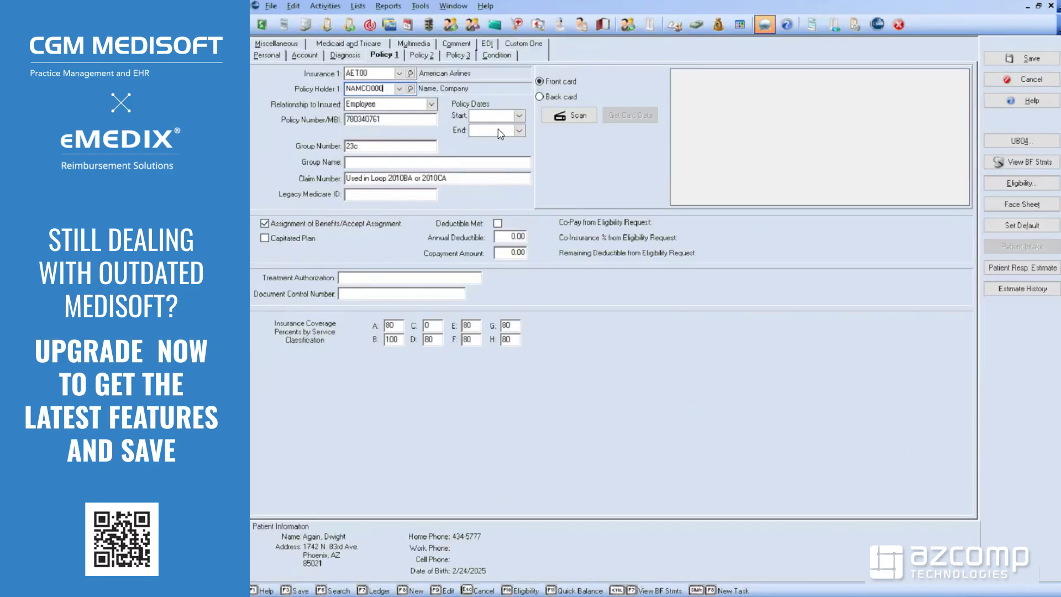
Step: Edit the Policy Holder 1 record for the employer, set its entity type to Non-Person, and save the record
right_click(357, 90)
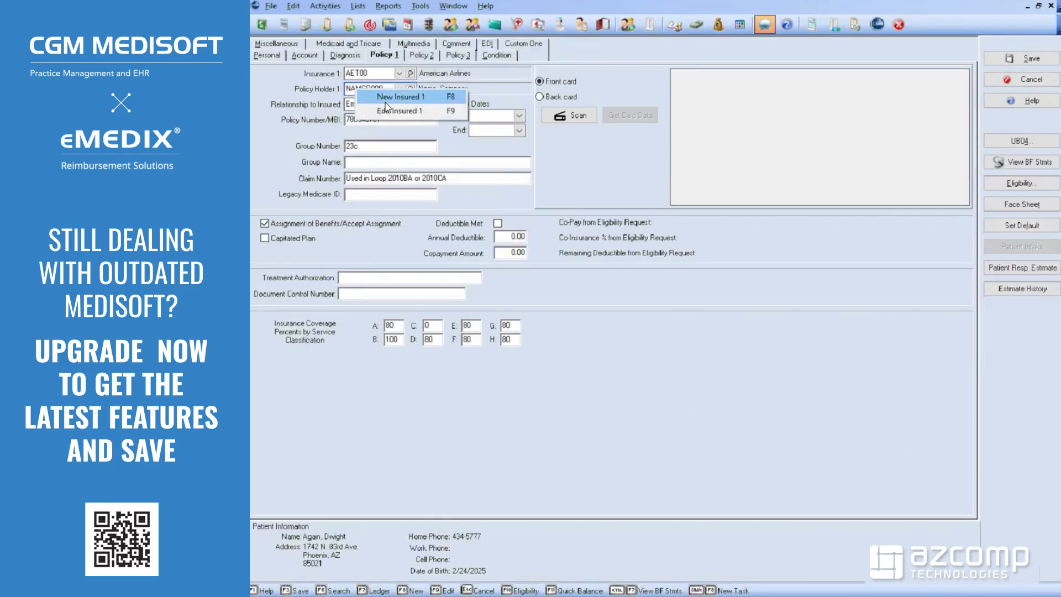
left_click(386, 102)
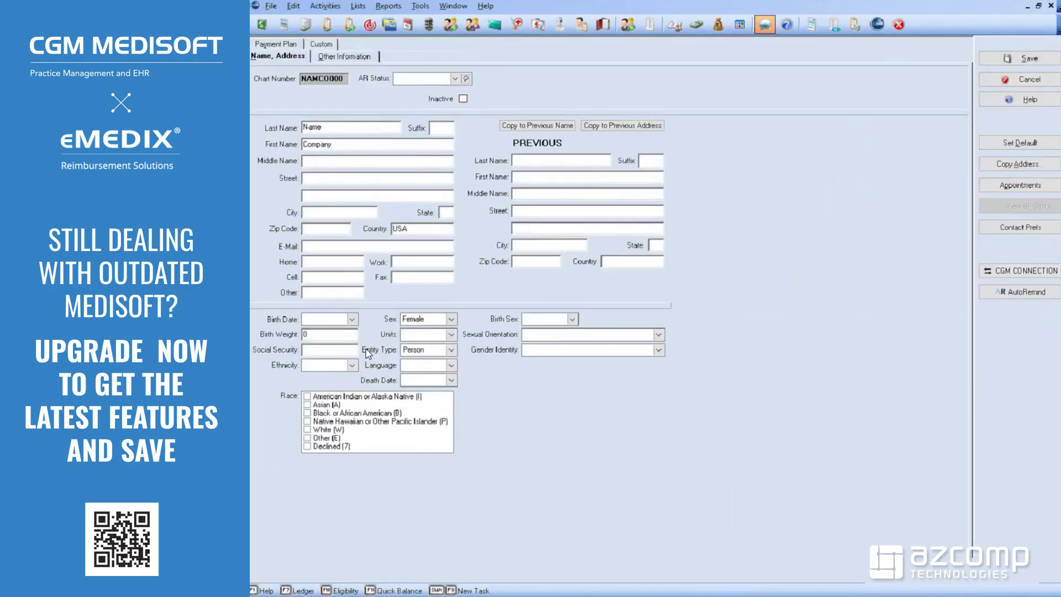
left_click(451, 351)
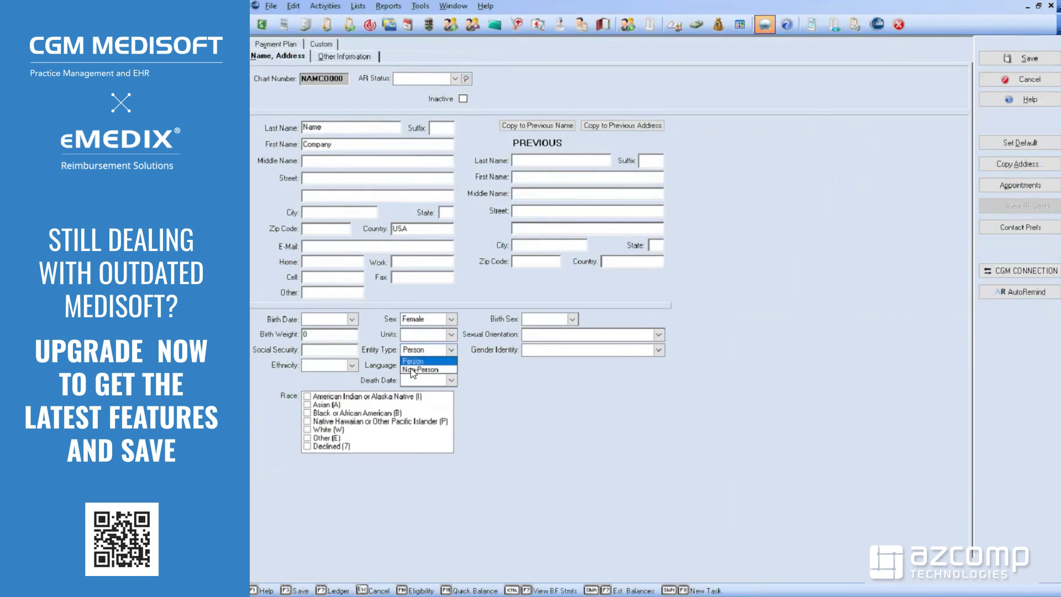
left_click(411, 369)
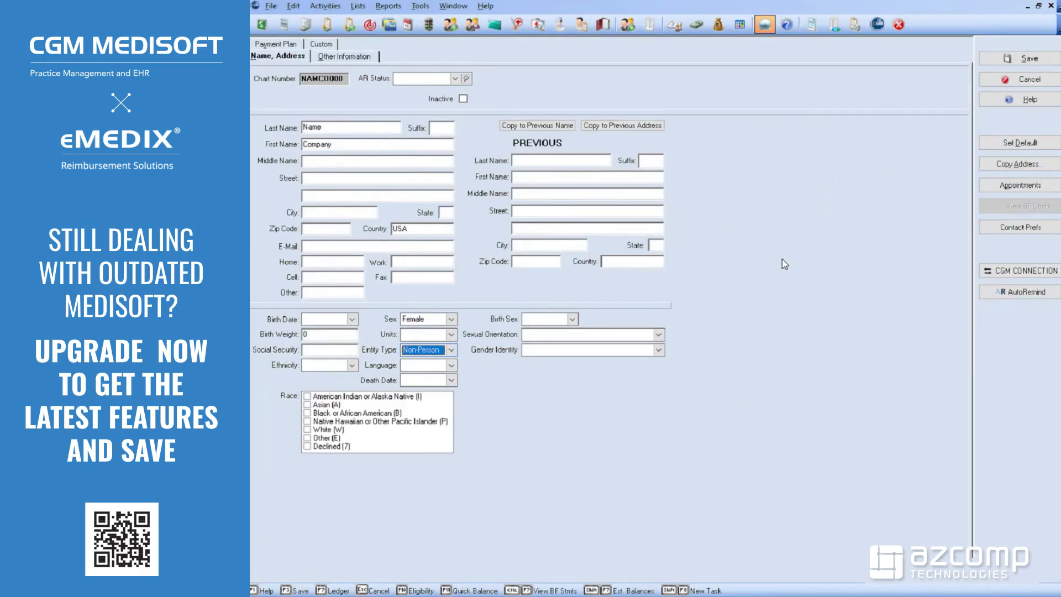
left_click(1025, 58)
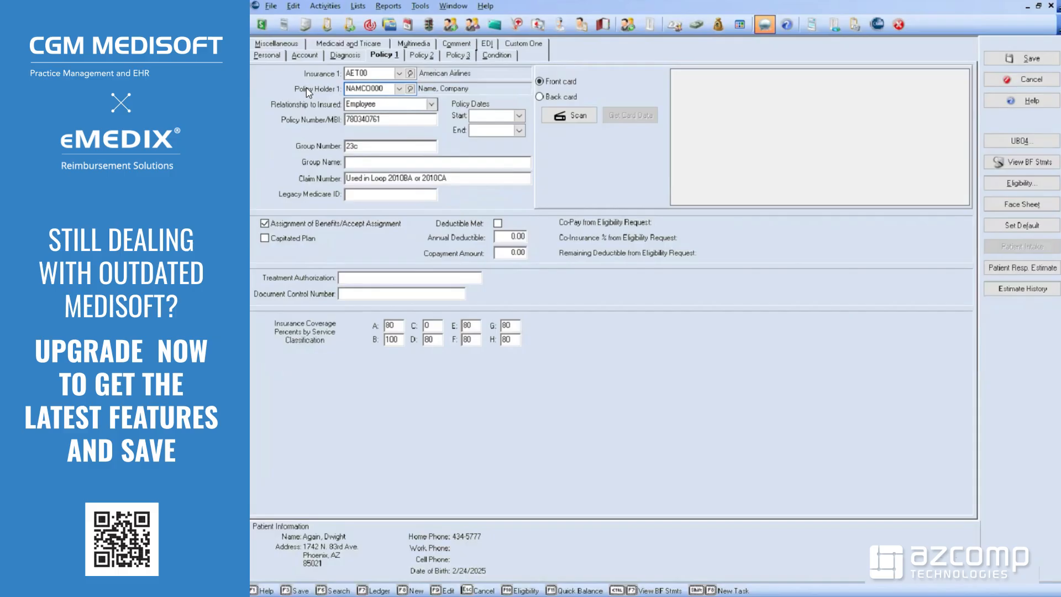
Step: Check the policy number, group number and claim number in the primary policy details, and save the case
left_click(385, 120)
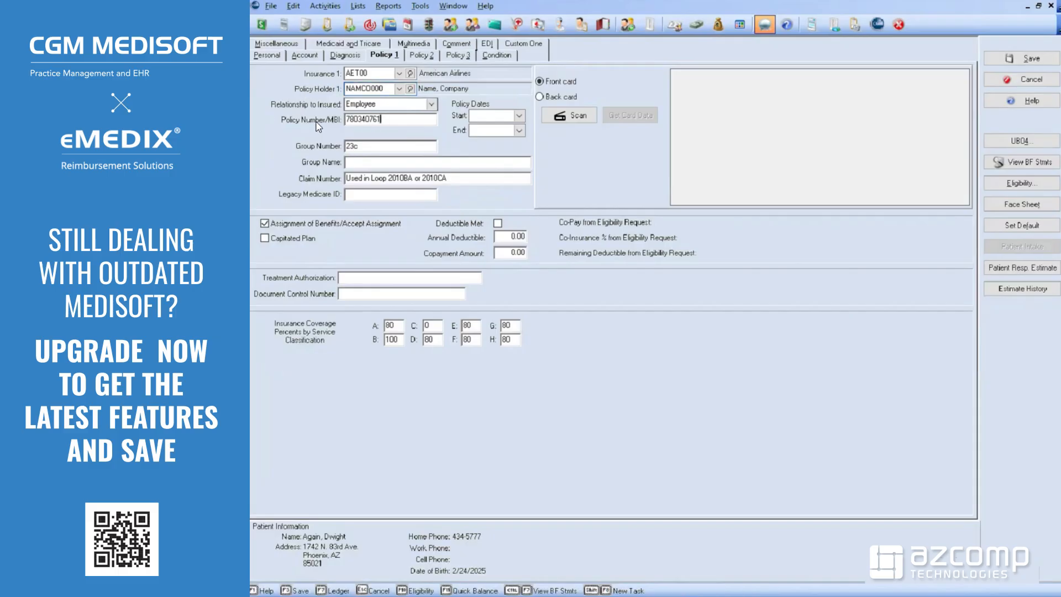
left_click_drag(383, 119, 279, 119)
left_click(368, 146)
left_click_drag(465, 178, 319, 184)
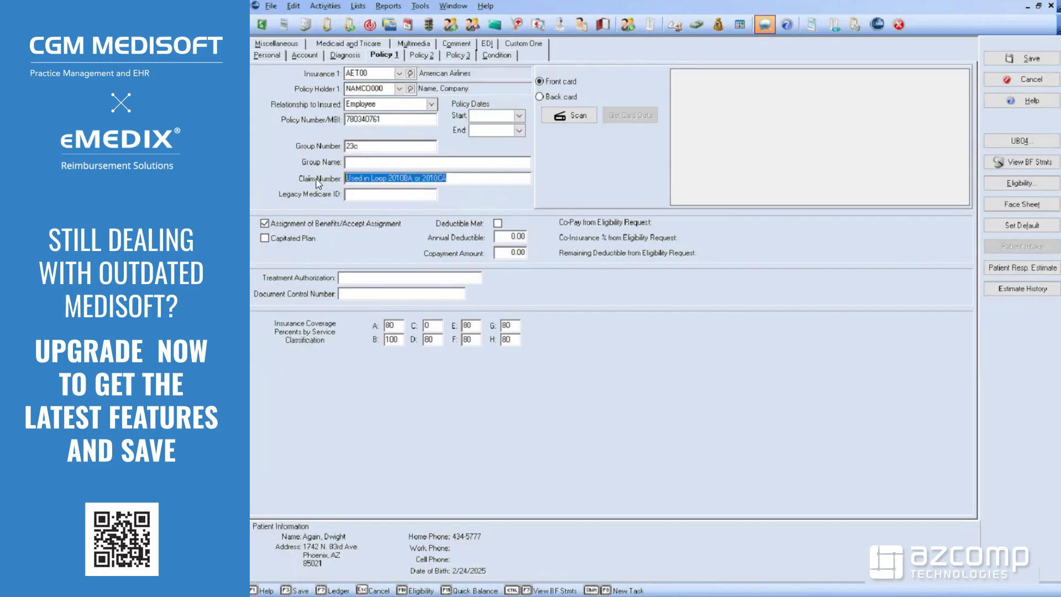
left_click(462, 178)
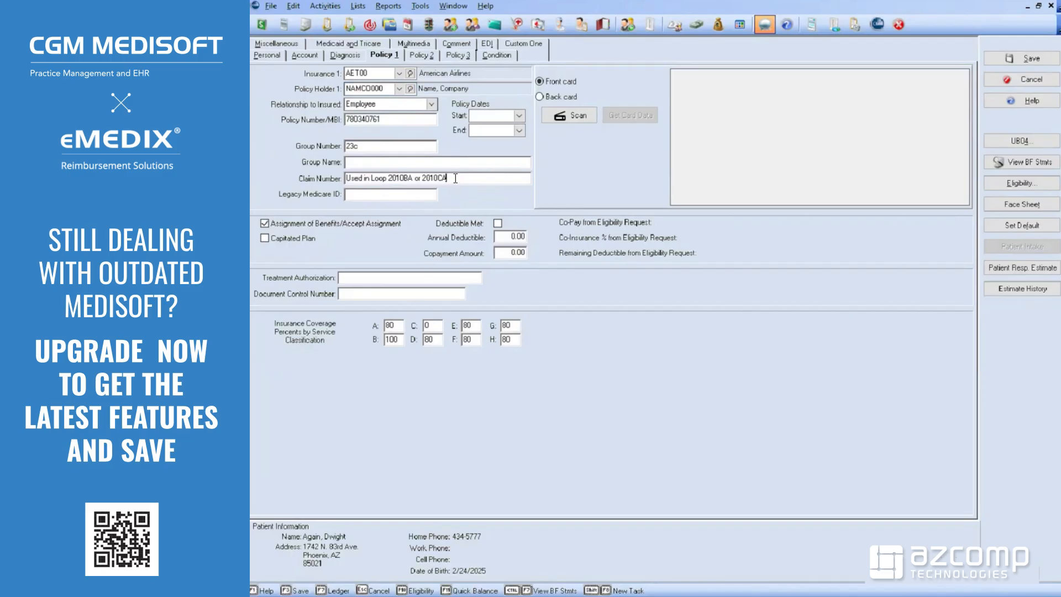
left_click_drag(455, 178, 342, 177)
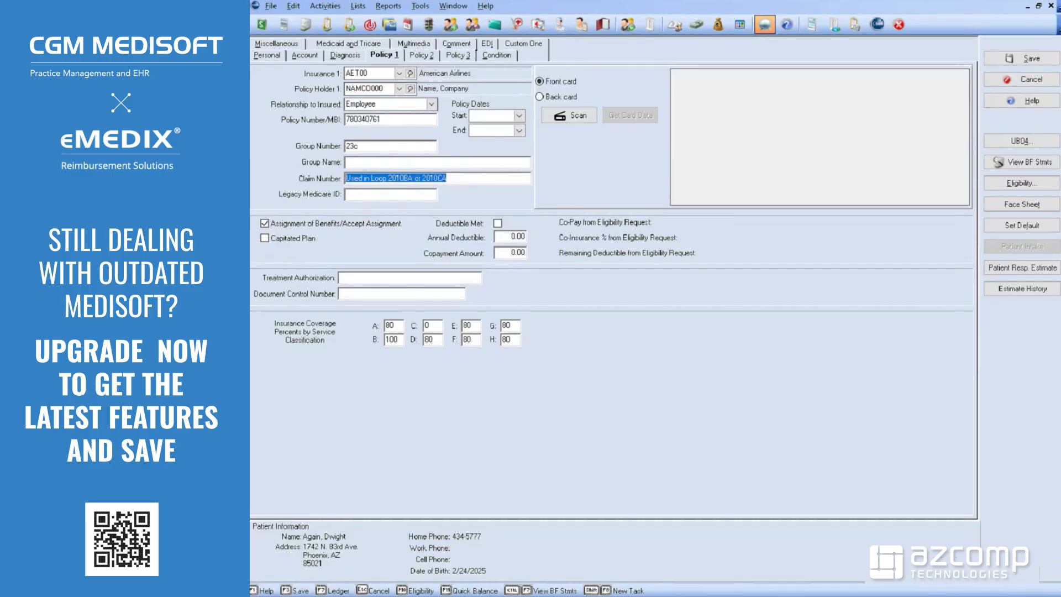
left_click(1023, 56)
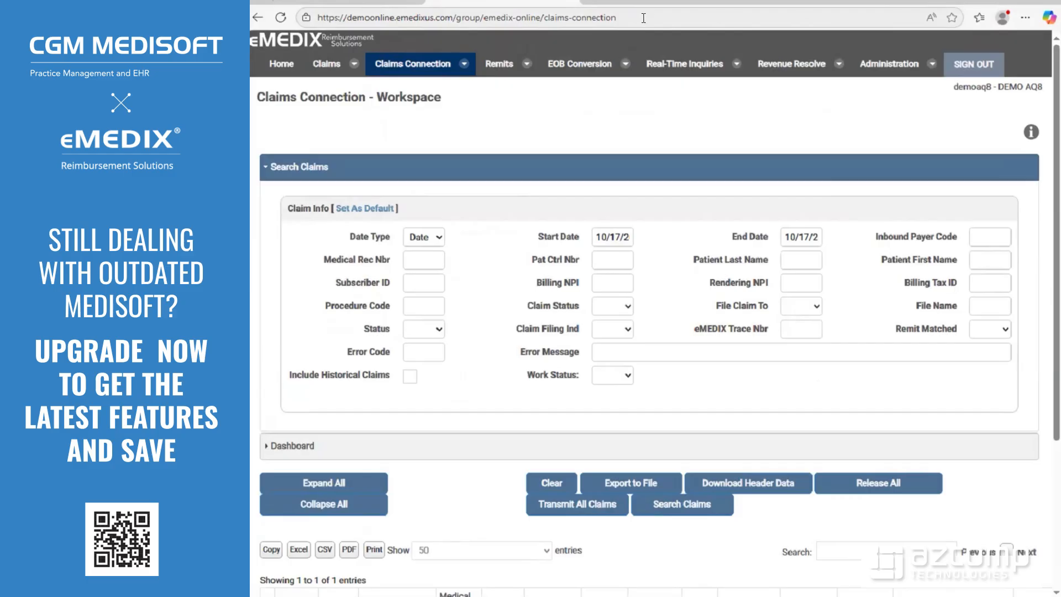
left_click(643, 18)
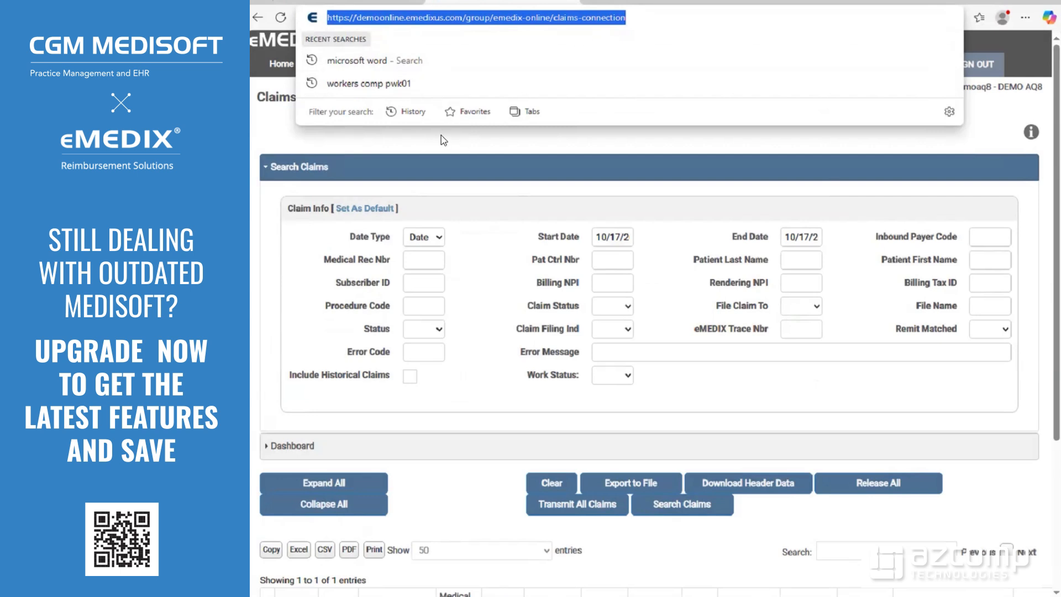
left_click(634, 163)
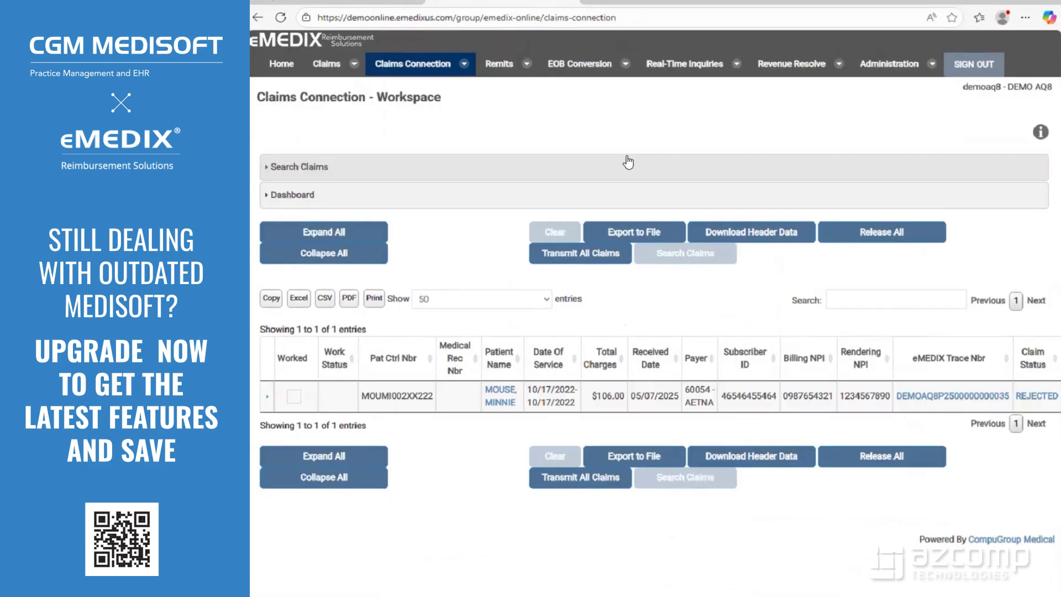
left_click(628, 162)
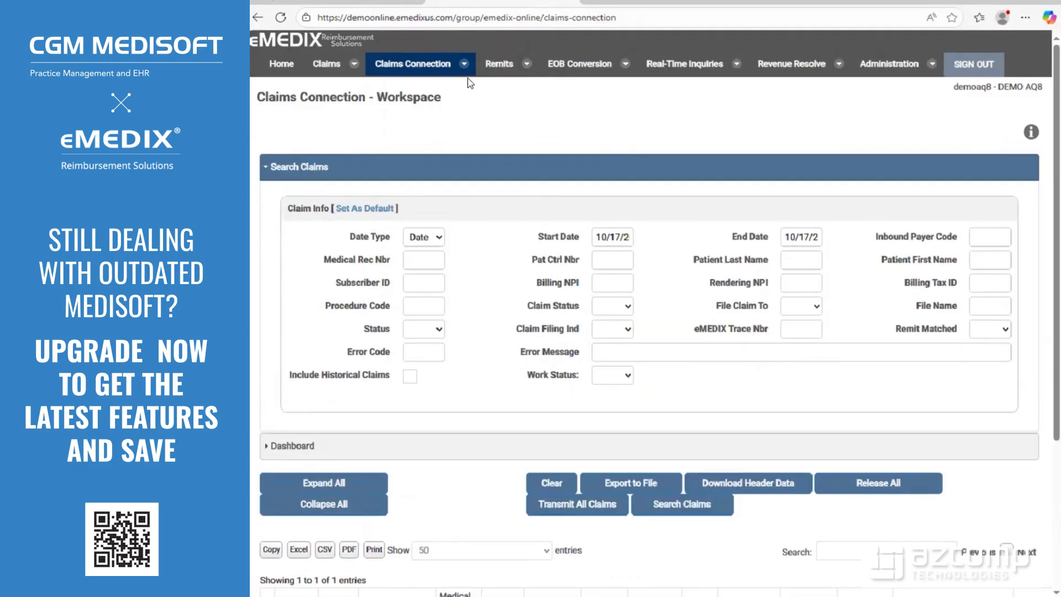
Step: Open the rejected claim with service date 10/17/2022 from the claims list in the Claims Connection workspace
mouse_move(427, 66)
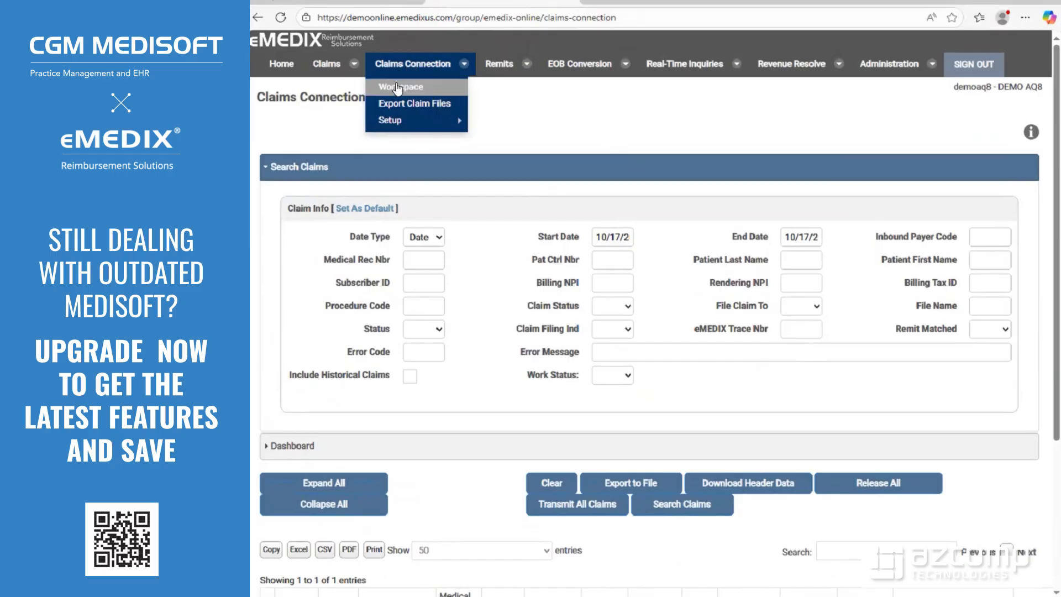
left_click(437, 88)
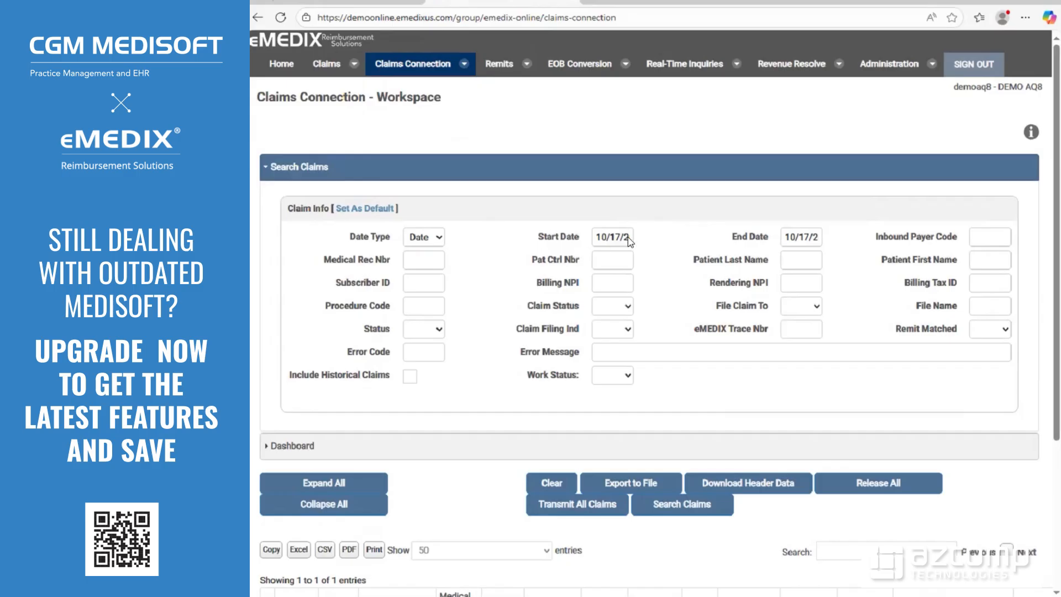
scroll(683, 299, "down", 4)
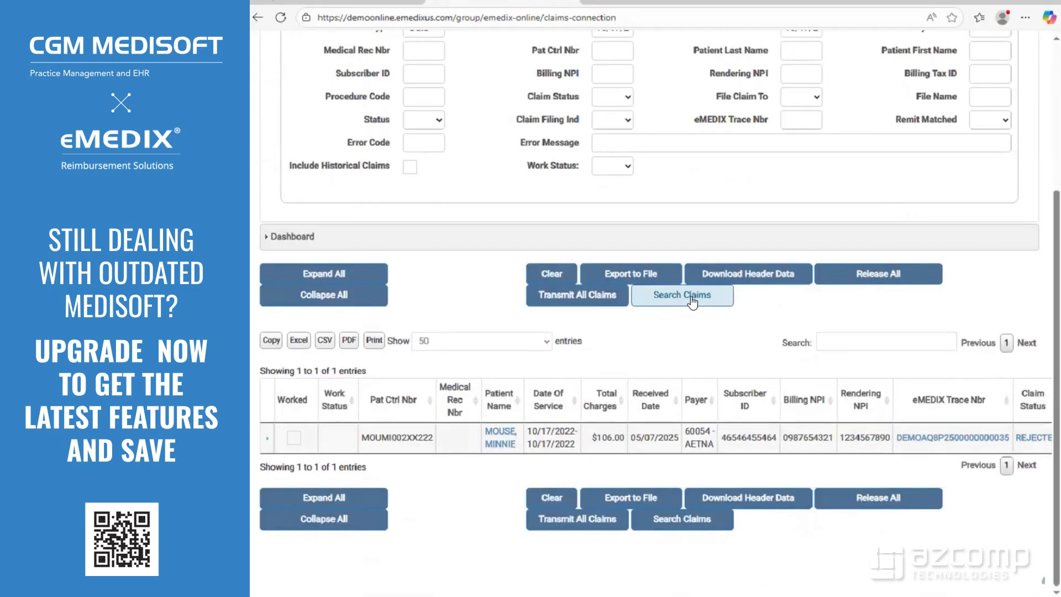
scroll(682, 134, "up", 1)
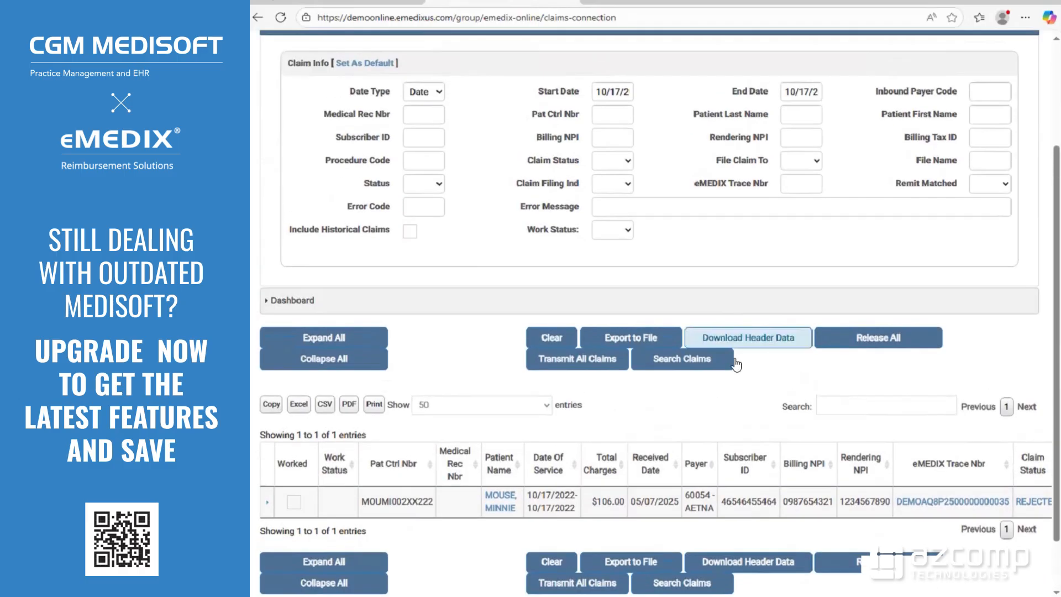
scroll(683, 135, "down", 1)
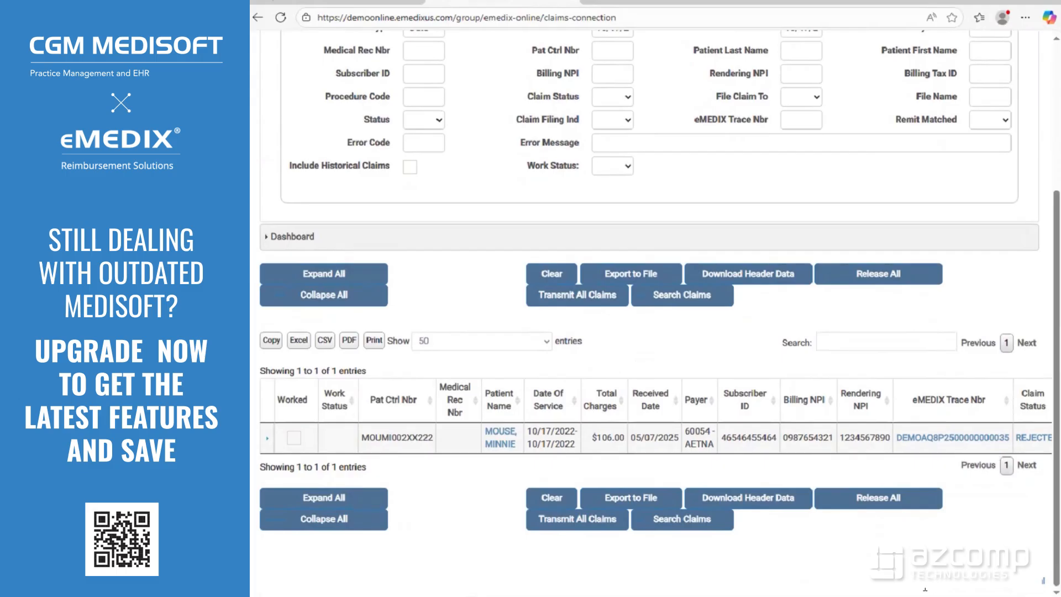
left_click_drag(906, 595, 1022, 595)
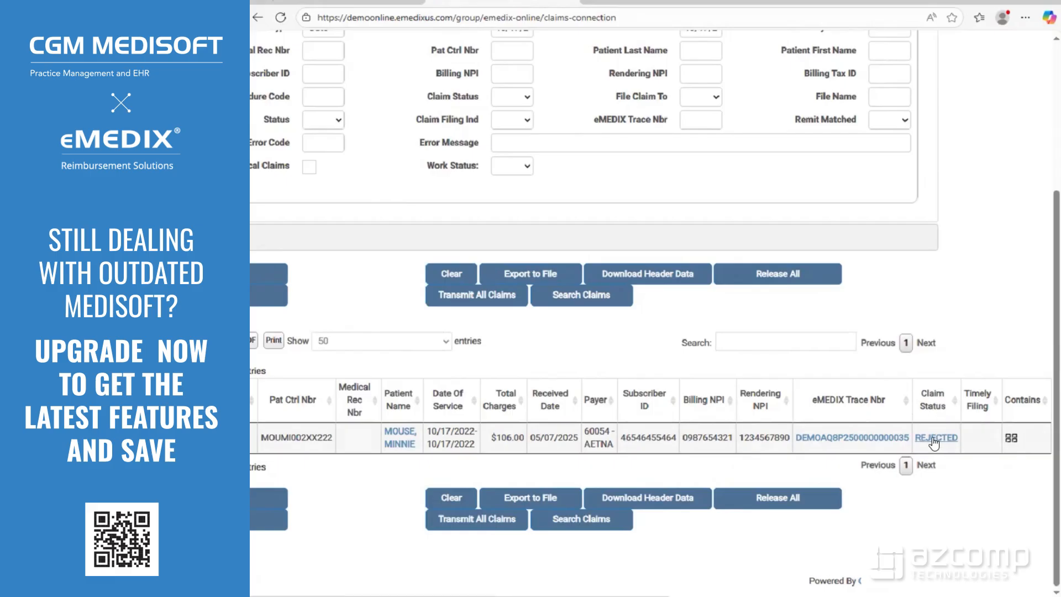
left_click(936, 438)
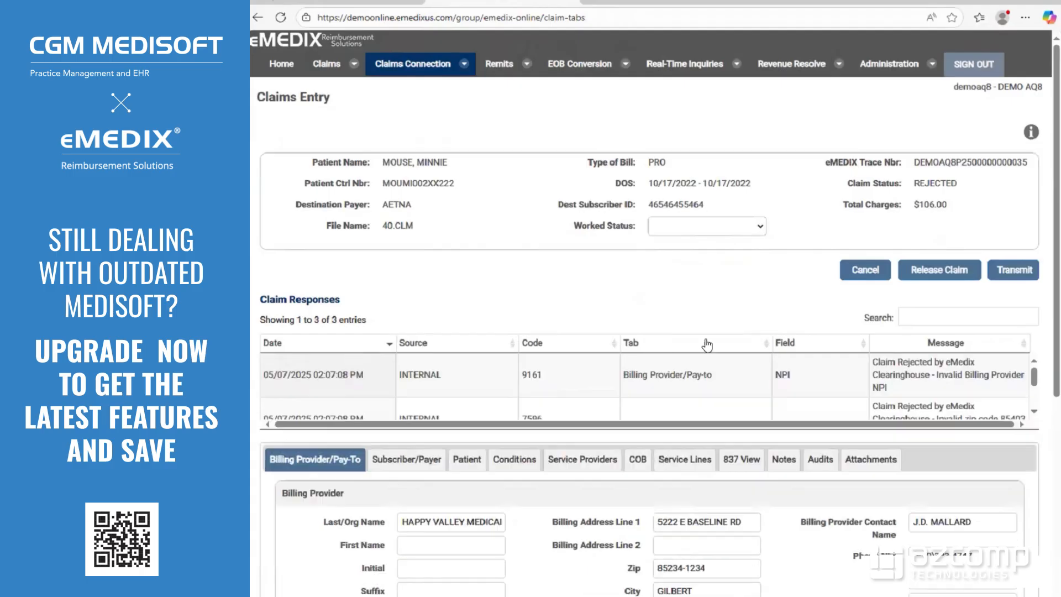
Step: Open the claim's attachments and review the payer claim info, attachment control number, service lines and file upload area
scroll(328, 275, "down", 3)
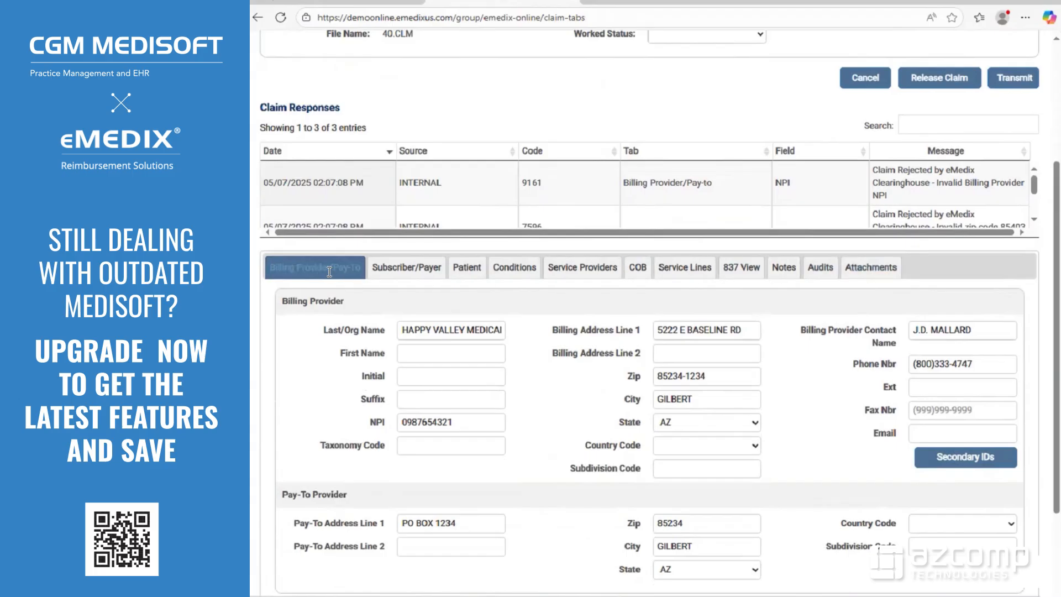
left_click(870, 267)
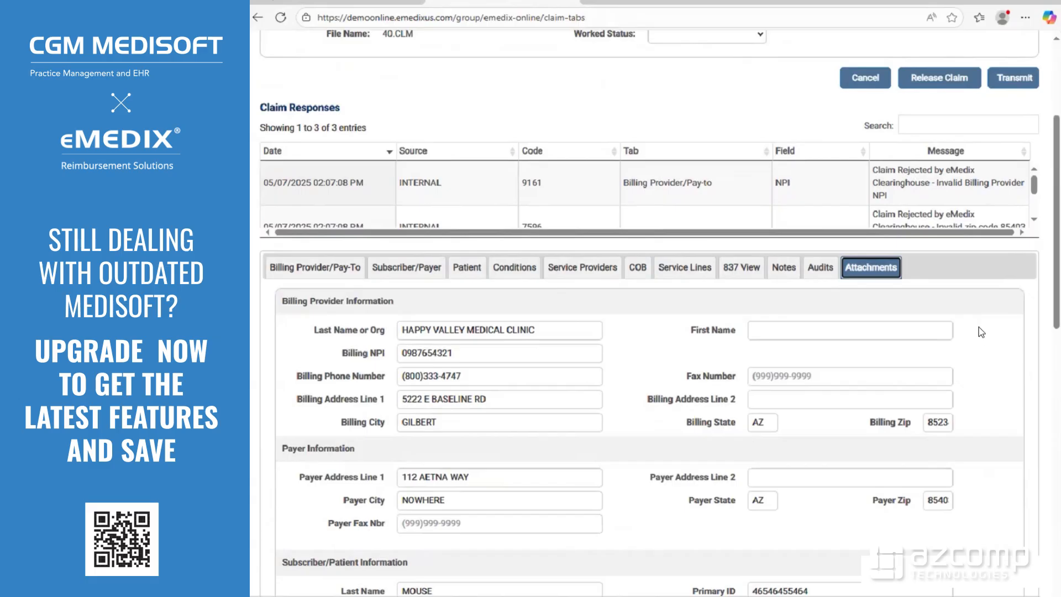
scroll(982, 332, "down", 3)
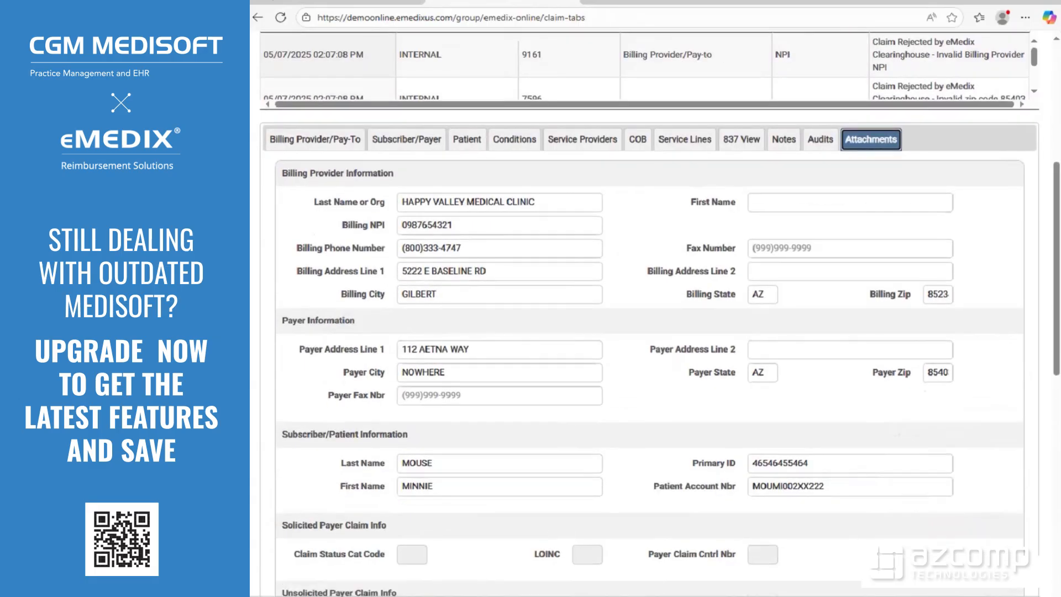
scroll(735, 306, "down", 5)
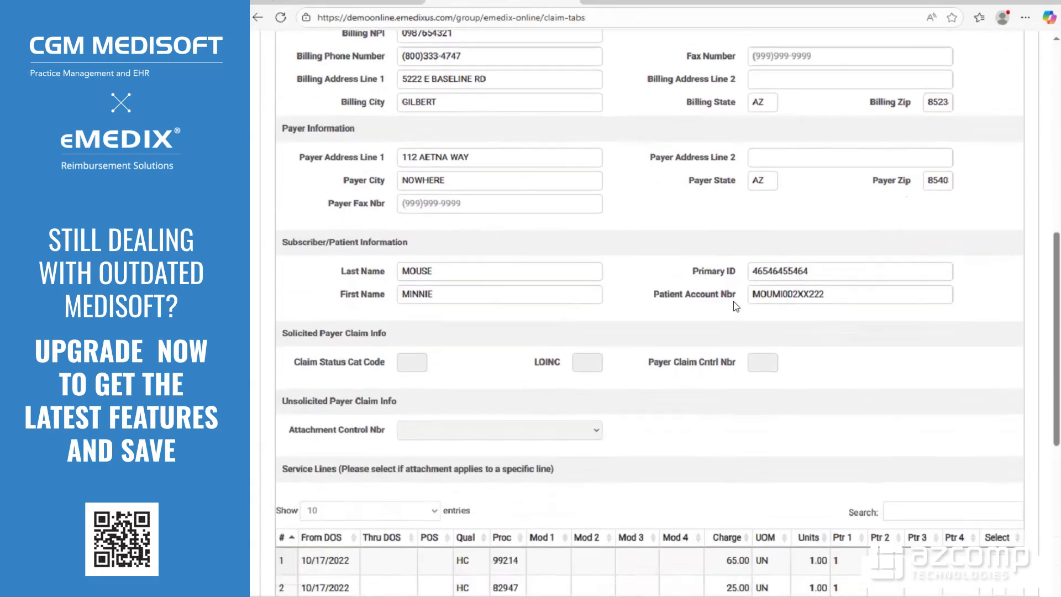
scroll(332, 417, "down", 3)
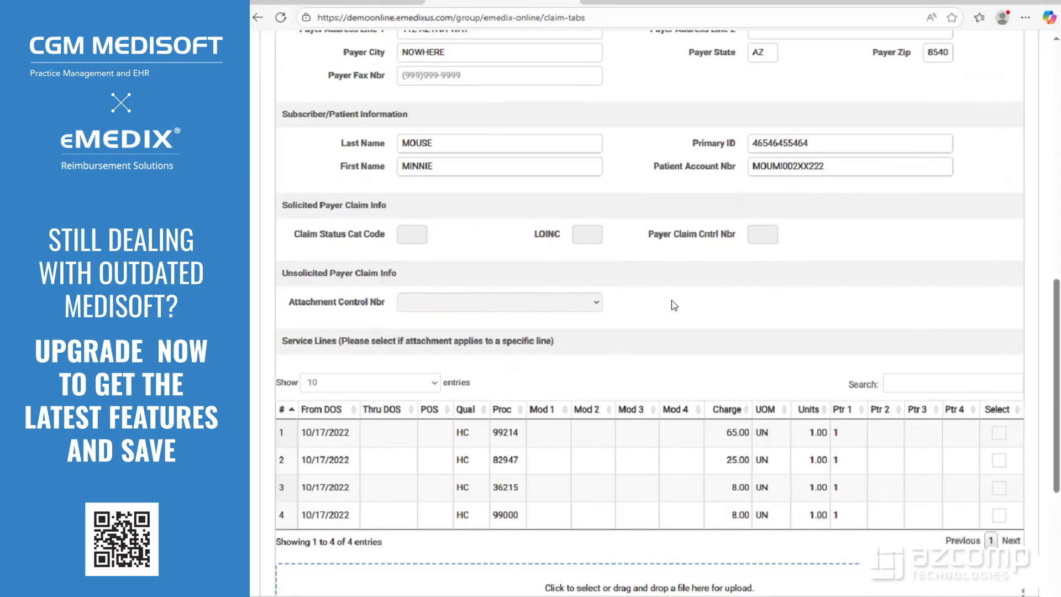
scroll(666, 290, "down", 2)
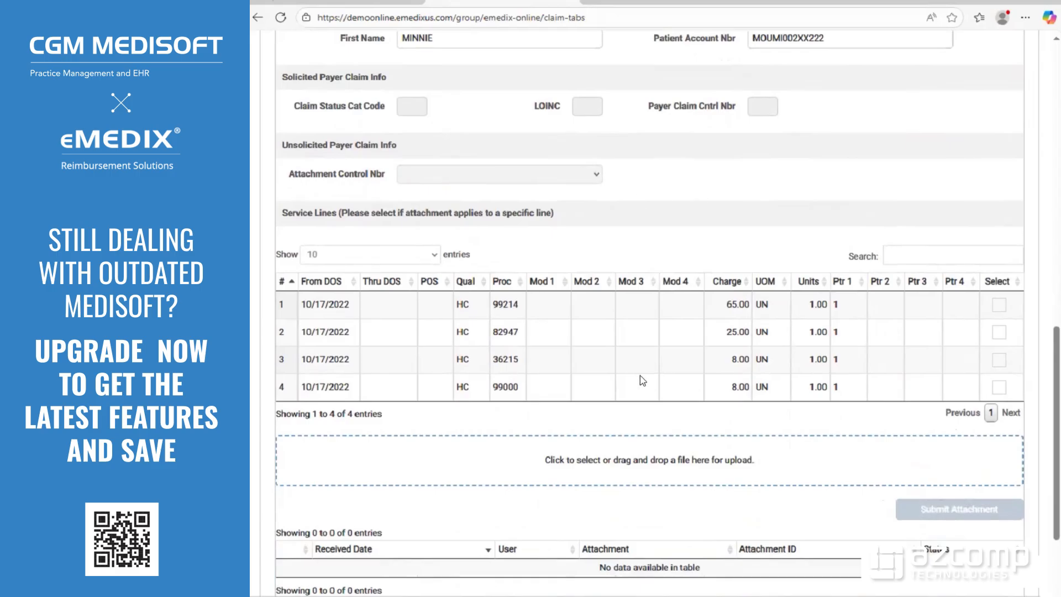
scroll(620, 333, "down", 2)
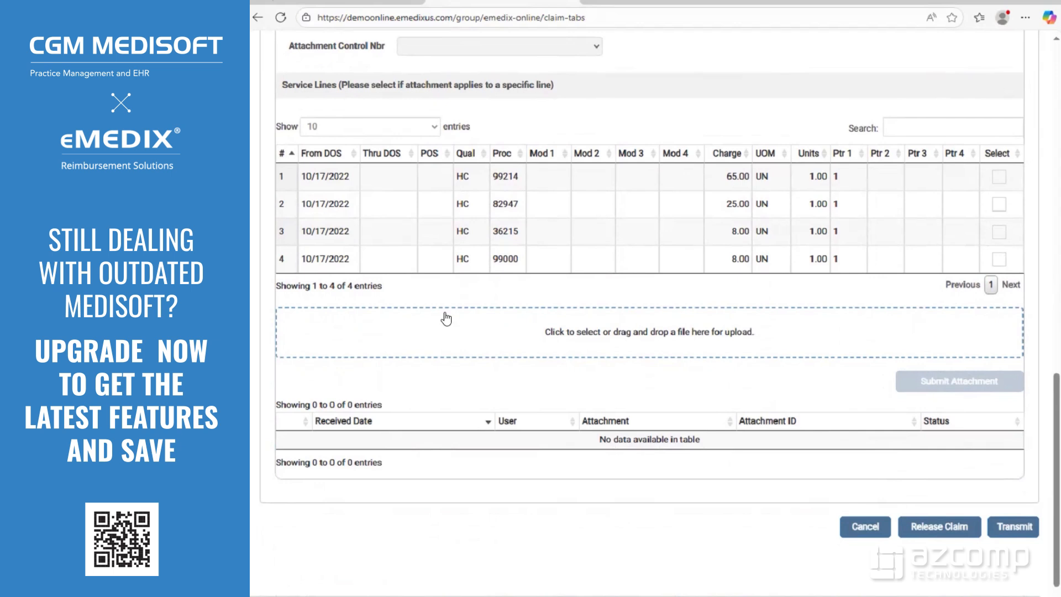
Step: Add the file 123ABC.pdf to the claim's attachment upload area
left_click(655, 329)
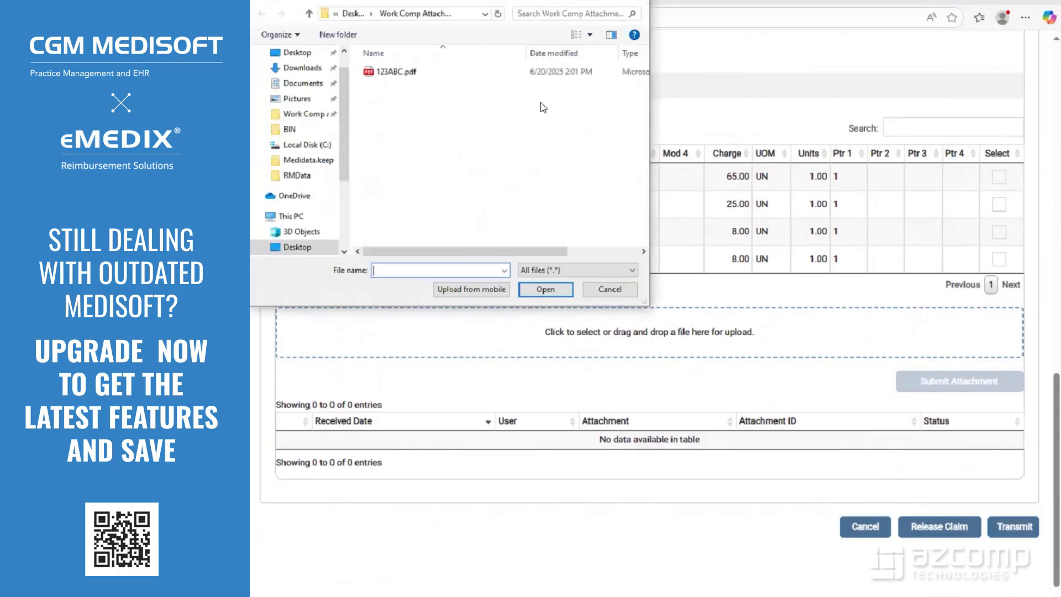
left_click_drag(412, 1, 485, 63)
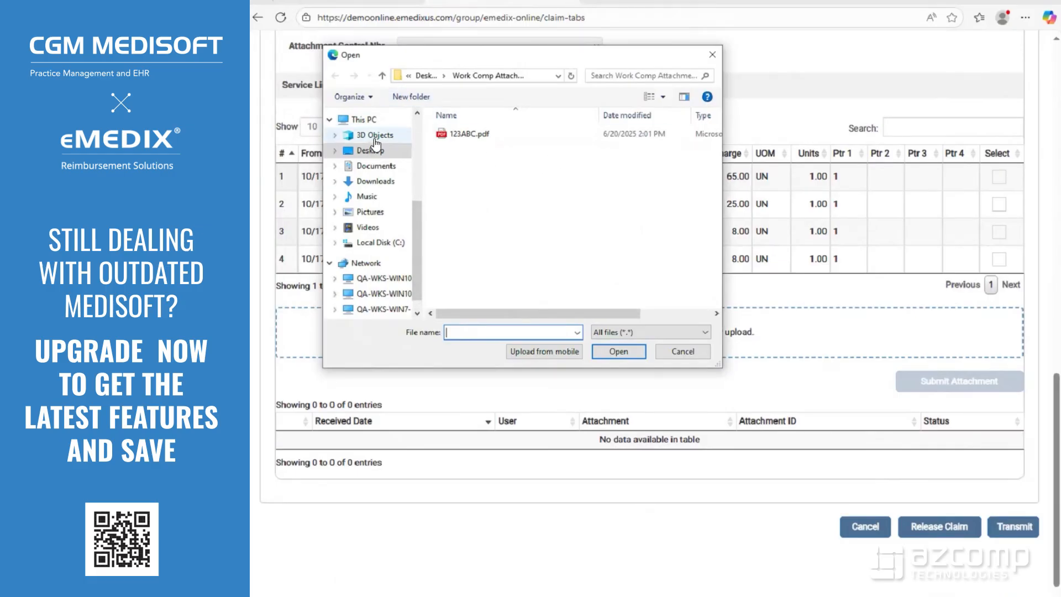
left_click(460, 137)
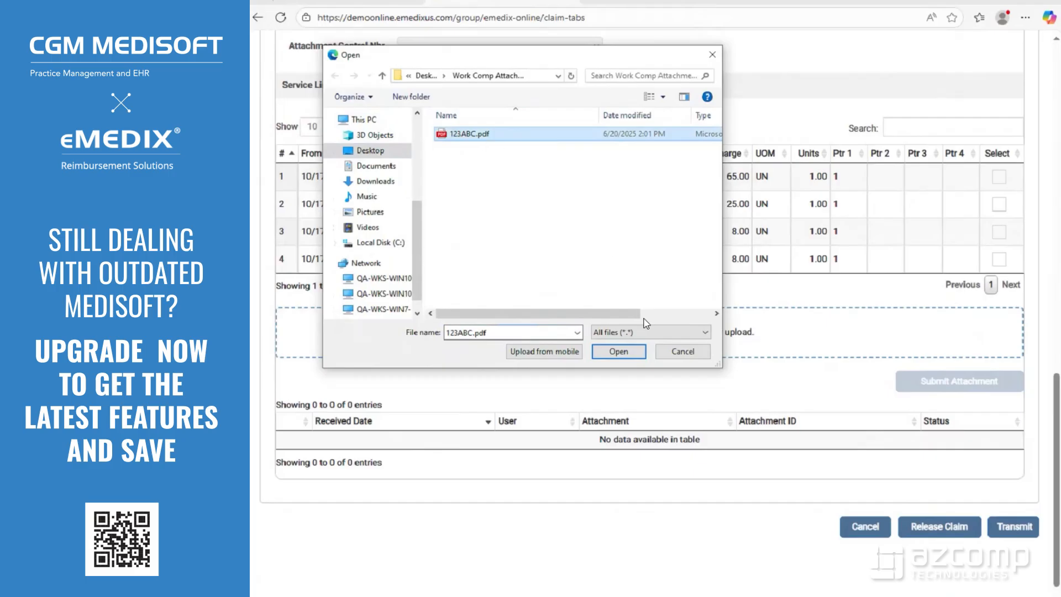
left_click(622, 354)
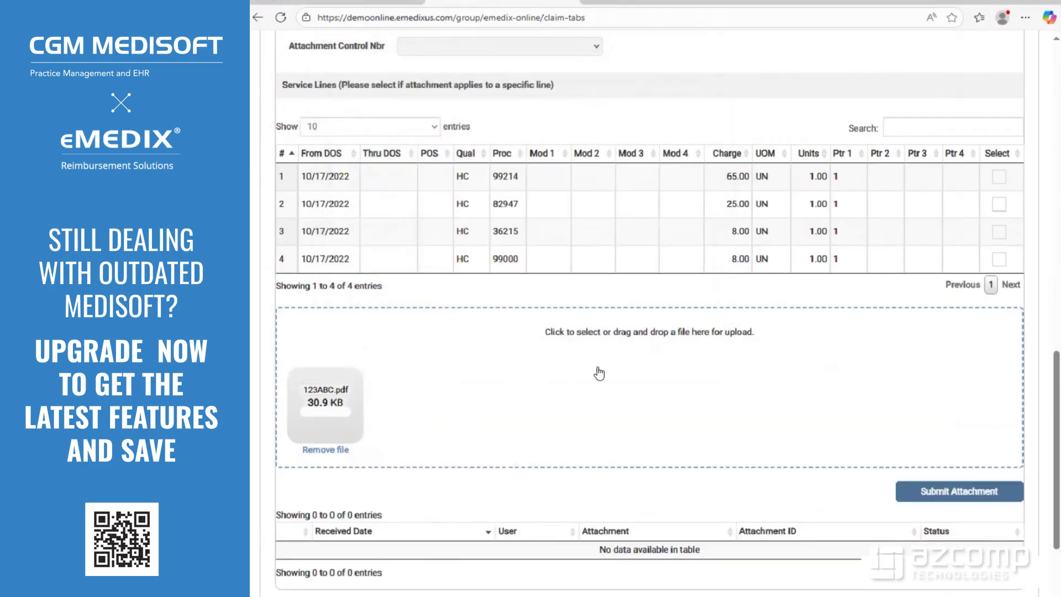
Step: Check the options for submitting the attachment and transmitting the claim, and look over the service lines again
scroll(608, 447, "down", 2)
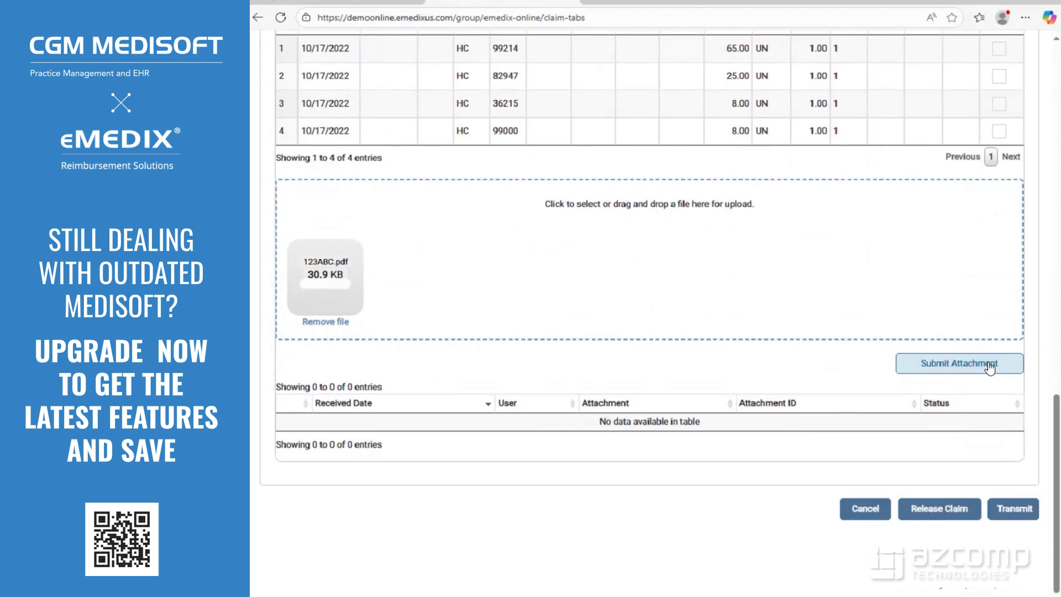
scroll(807, 370, "down", 1)
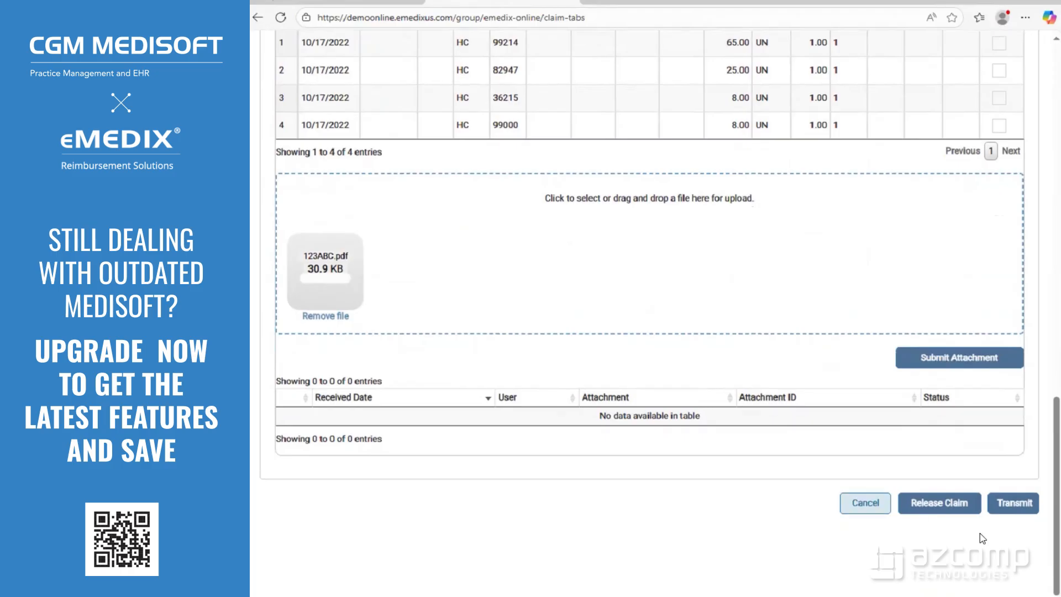
left_click(1015, 504)
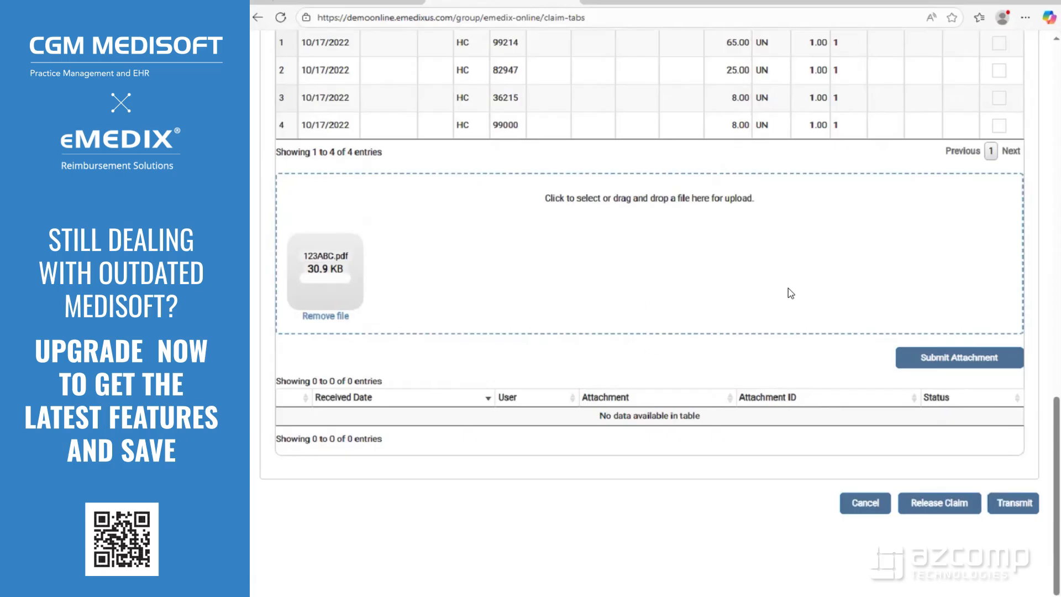
scroll(726, 358, "up", 5)
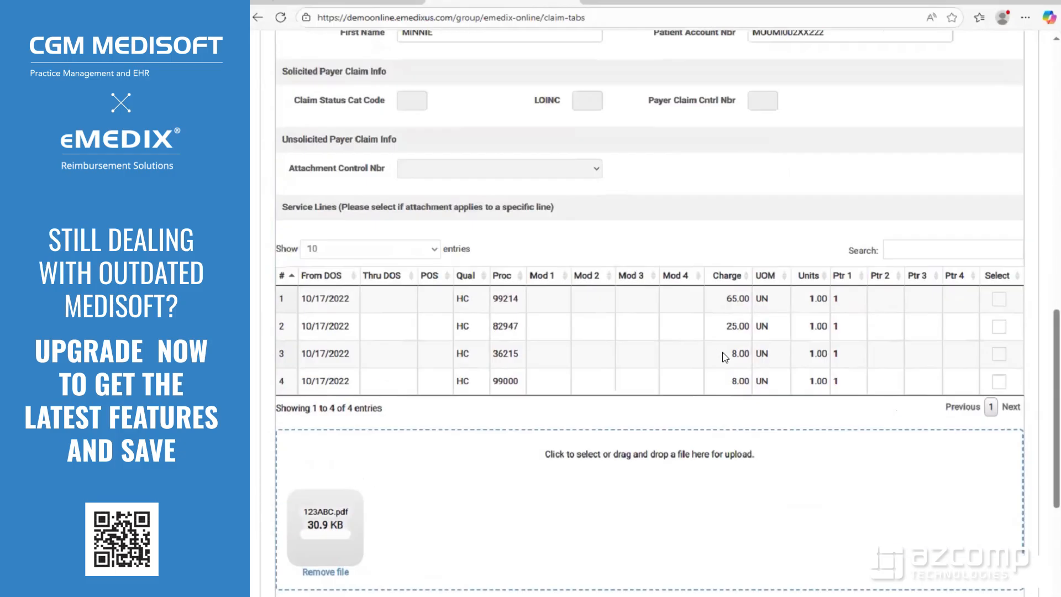